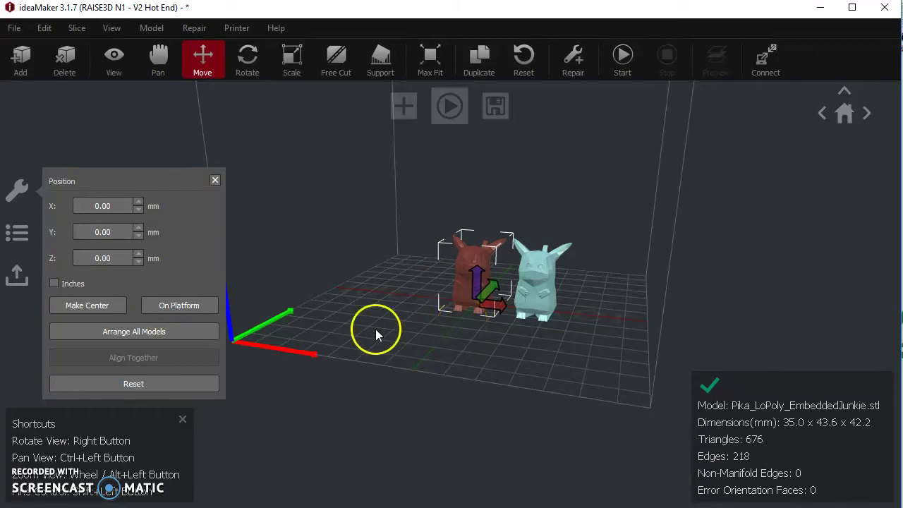
- Automatically arrange all models on the build platform, repeating the arrangement once
{"action": "left_click", "coordinate": [212, 332]}
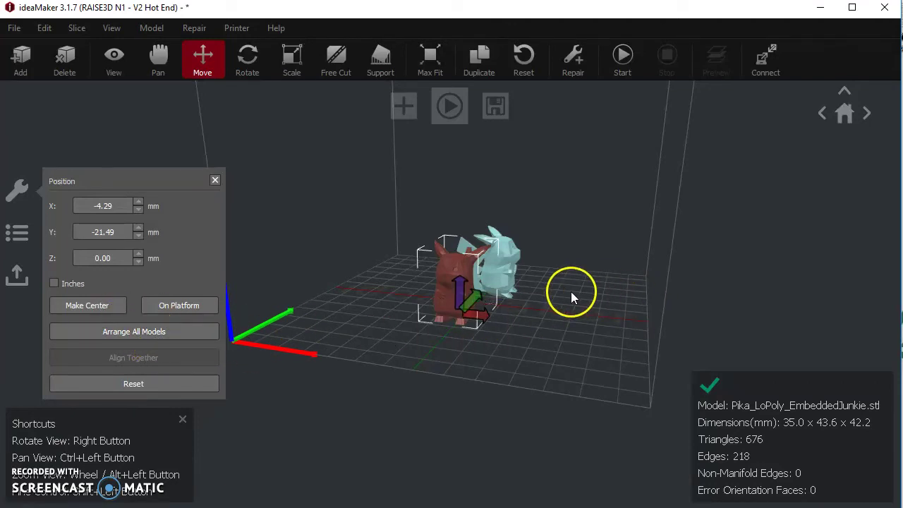
{"action": "right_click_drag", "start_coordinate": [571, 292], "coordinate": [567, 402]}
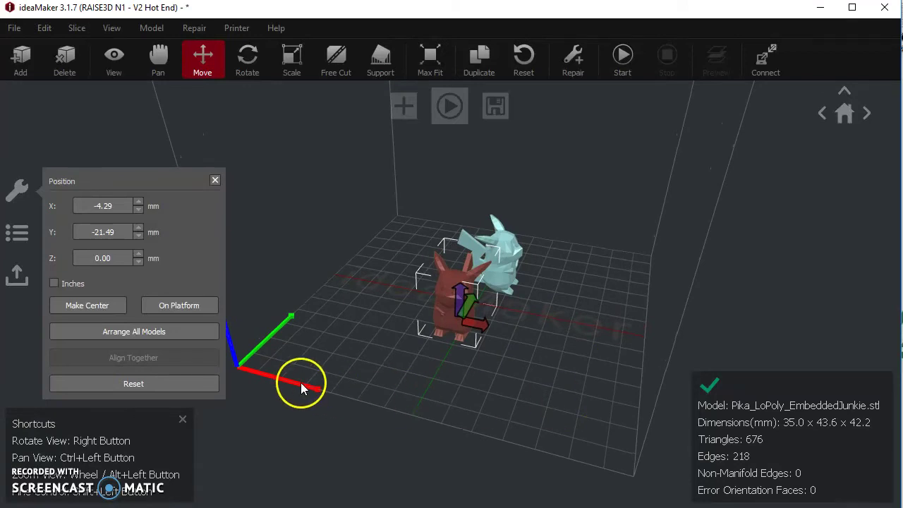
{"action": "left_click", "coordinate": [164, 334]}
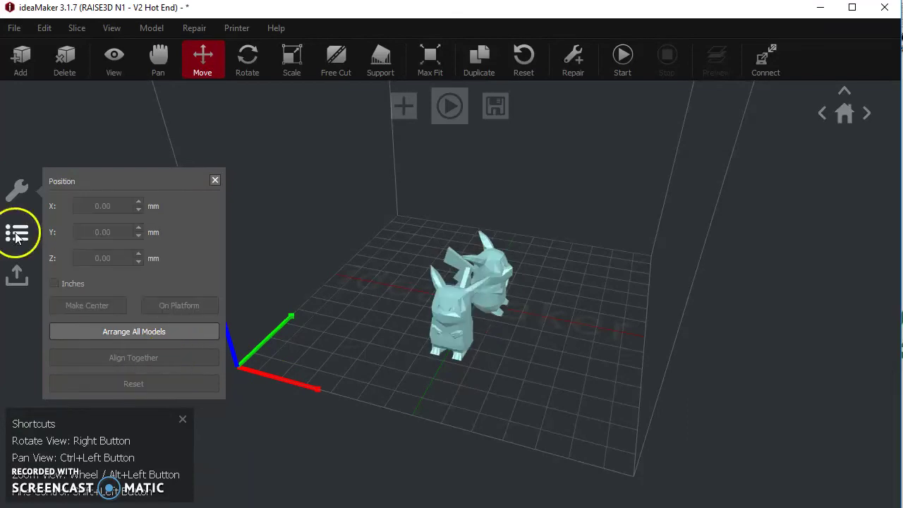
- Open the project's model list and select each of the two Pika_LoPoly_EmbeddedJunkie.stl models in turn to identify them on the platform
{"action": "left_click", "coordinate": [17, 235]}
{"action": "left_click", "coordinate": [462, 320]}
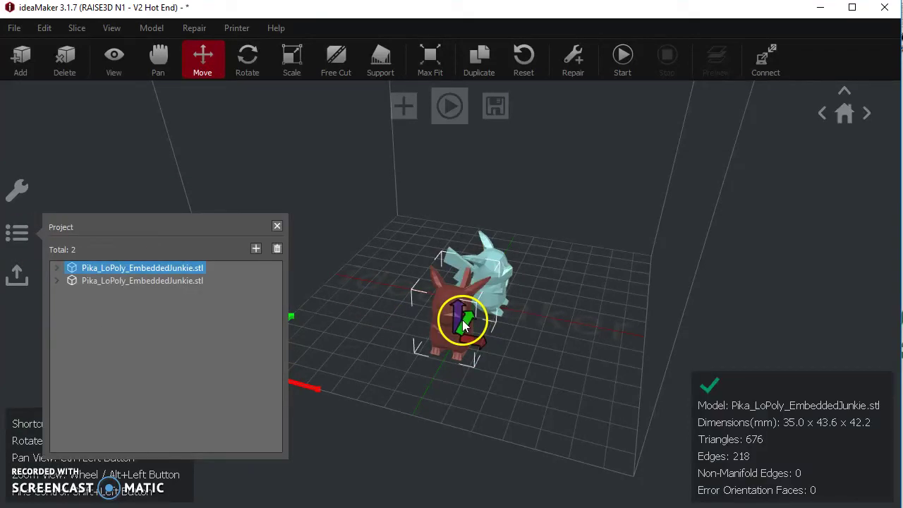
{"action": "left_click", "coordinate": [154, 280]}
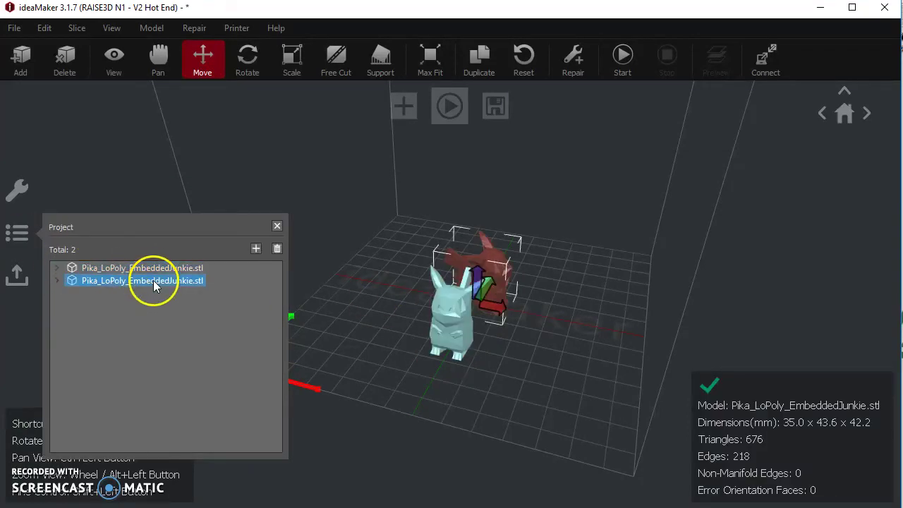
{"action": "left_click", "coordinate": [155, 272]}
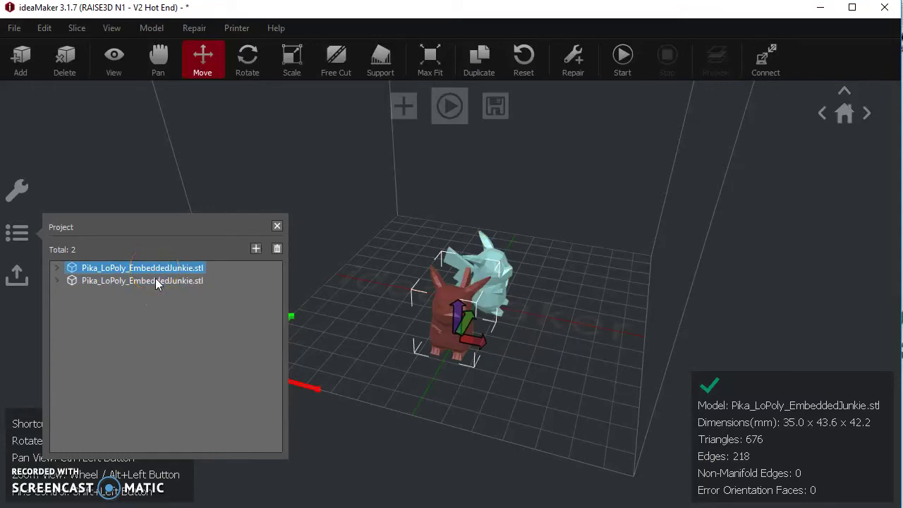
{"action": "left_click", "coordinate": [155, 280]}
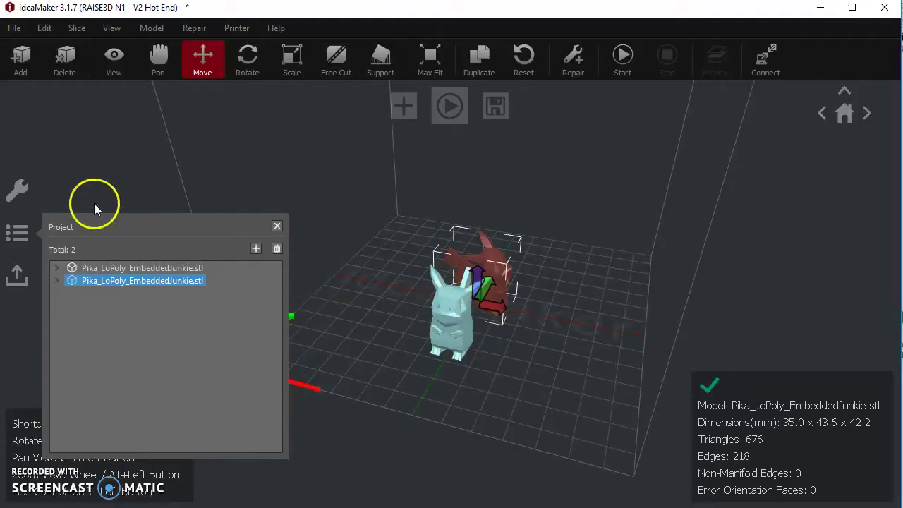
{"action": "left_click", "coordinate": [157, 270]}
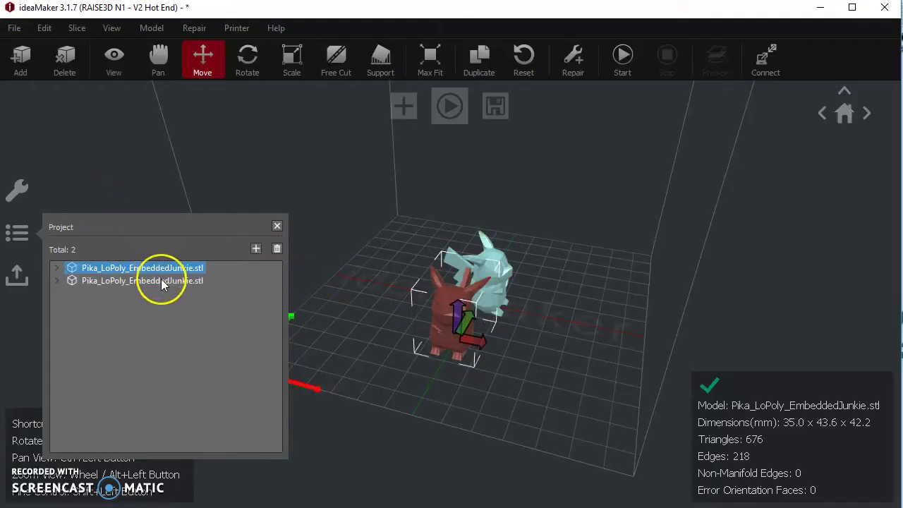
{"action": "left_click", "coordinate": [161, 280]}
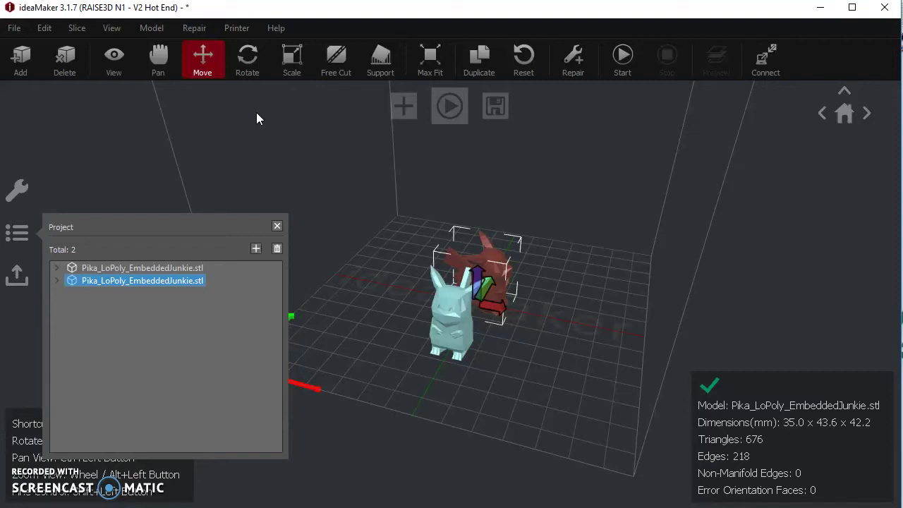
- Start rotating the rear Pikachu model and enter a Y-axis rotation of 90 degrees in world space
{"action": "left_click", "coordinate": [154, 64]}
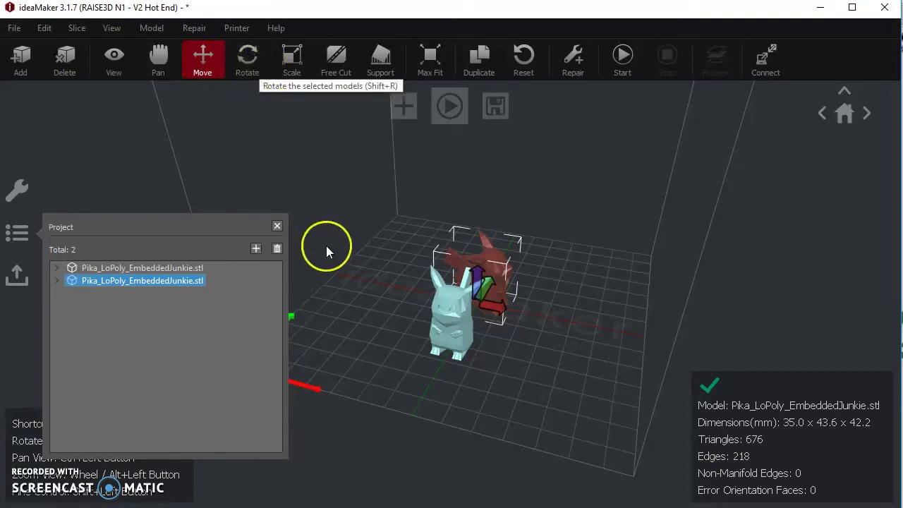
{"action": "key", "text": "shift+r"}
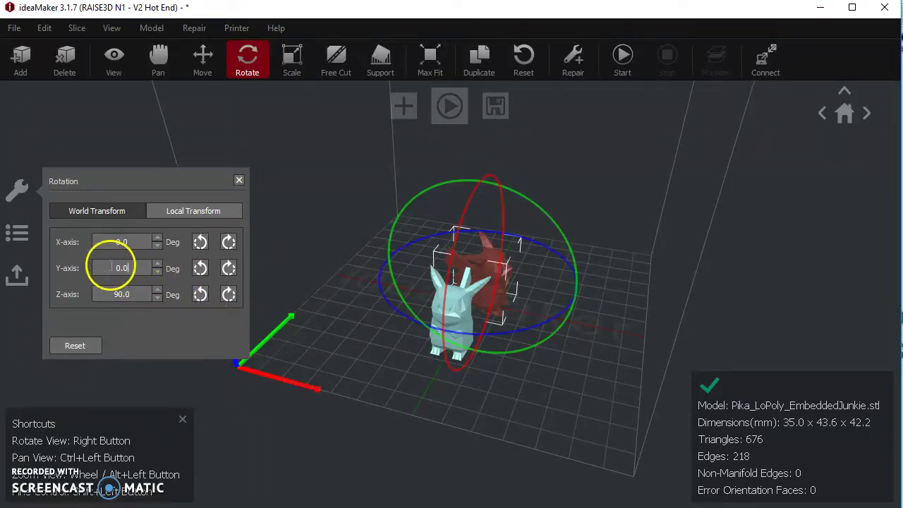
{"action": "key", "text": "BackSpace"}
{"action": "key", "text": "BackSpace"}
{"action": "key", "text": "BackSpace"}
{"action": "type", "text": "90"}
{"action": "left_click", "coordinate": [113, 292]}
- Rotate the rear model to -90 degrees about the world Y-axis, and turn it back to 0 degrees
{"action": "left_click", "coordinate": [201, 268]}
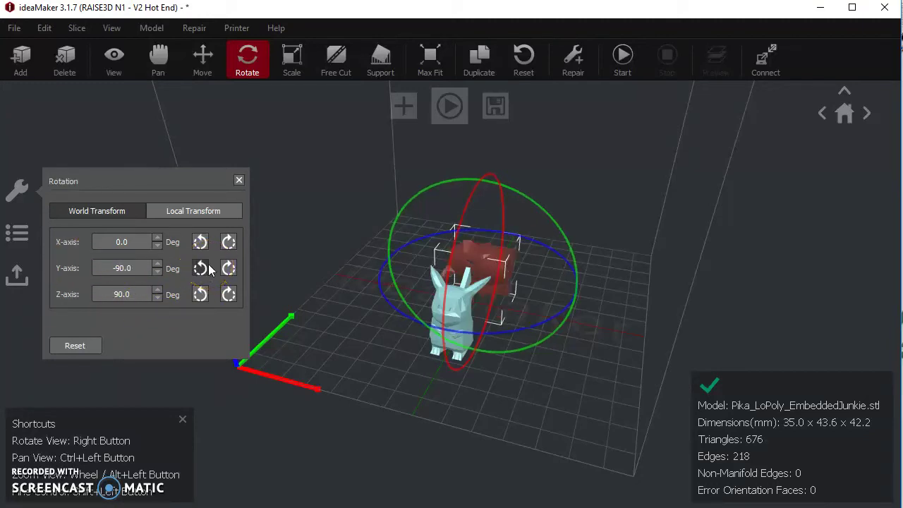
{"action": "left_click", "coordinate": [228, 268]}
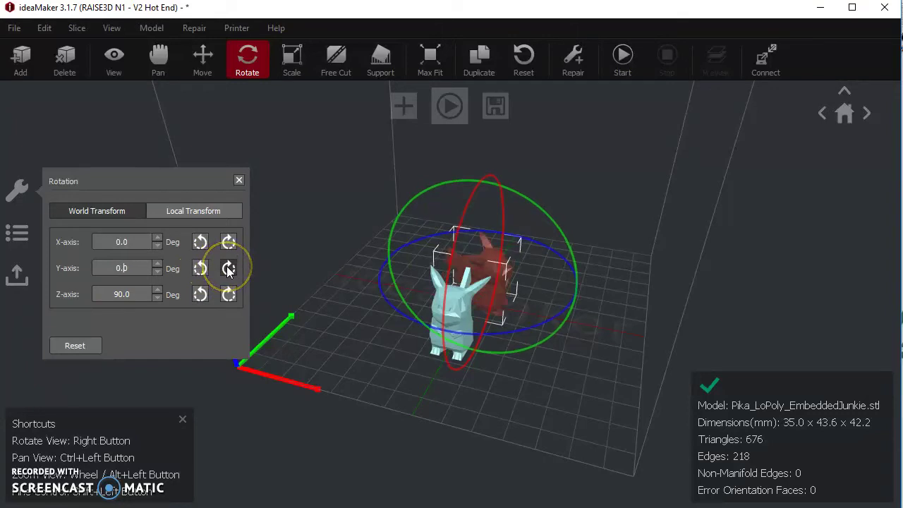
{"action": "left_click", "coordinate": [182, 273]}
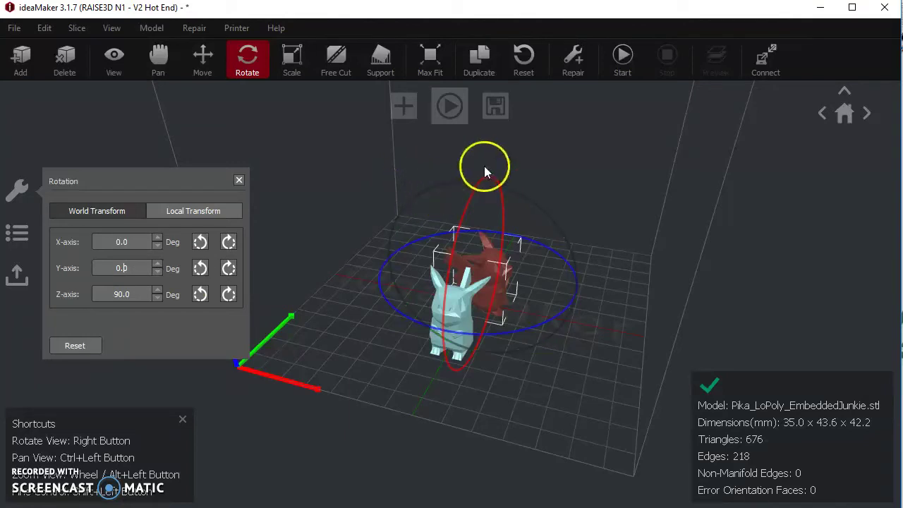
- Rotate the rear model freely around its Y-axis ring to about -38.7 degrees, and reselect it
{"action": "left_click", "coordinate": [542, 217]}
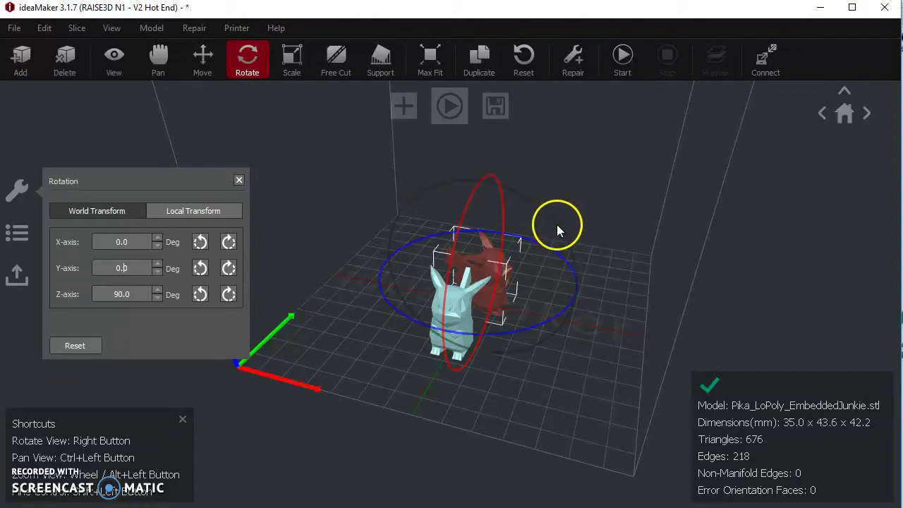
{"action": "left_click_drag", "start_coordinate": [557, 227], "coordinate": [481, 286]}
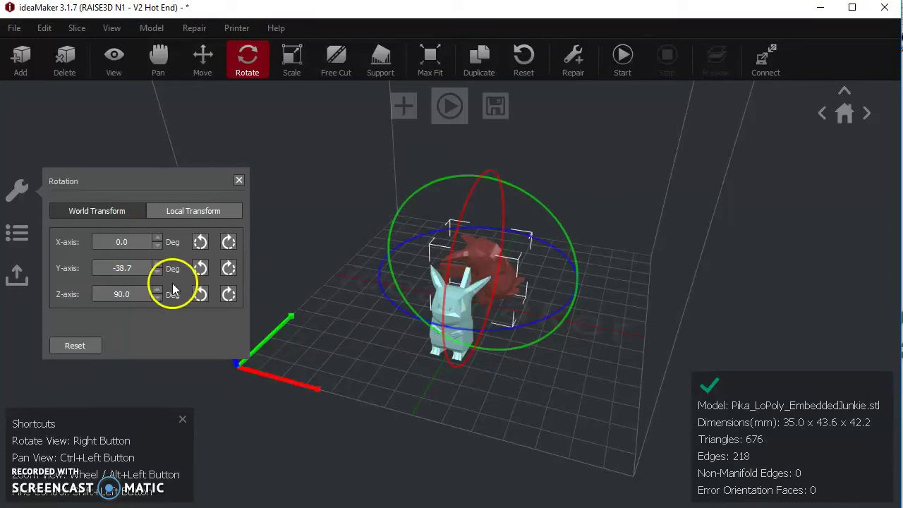
{"action": "left_click", "coordinate": [506, 385]}
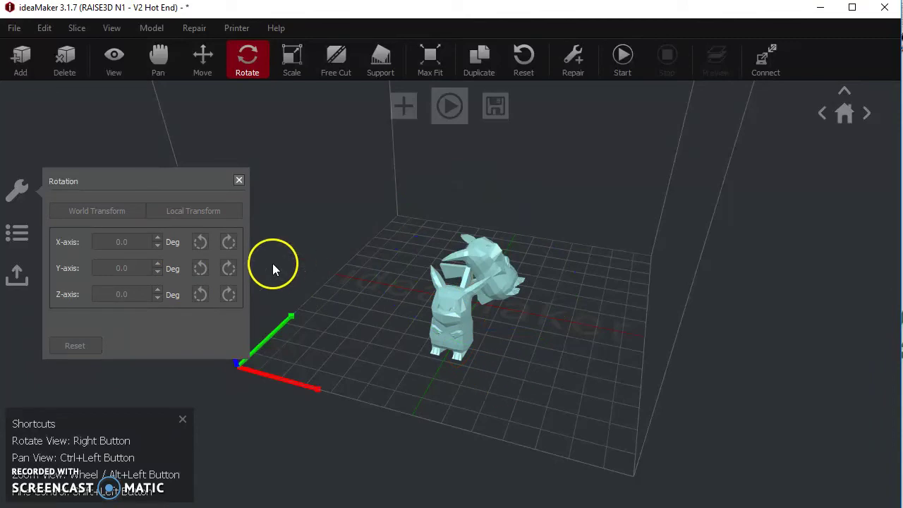
{"action": "left_click", "coordinate": [491, 271]}
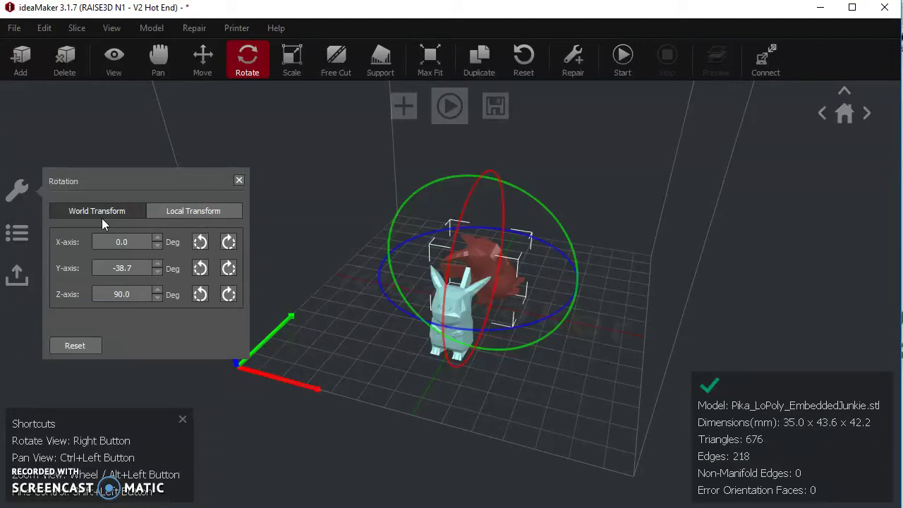
- Compare the rear model's World Transform and Local Transform rotation axes, ending in Local Transform mode
{"action": "left_click", "coordinate": [163, 217]}
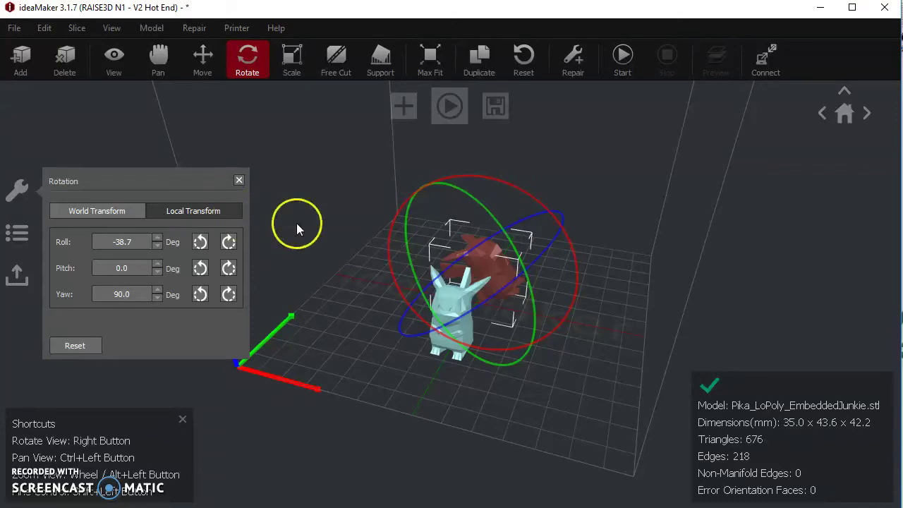
{"action": "right_click_drag", "start_coordinate": [640, 281], "coordinate": [687, 189]}
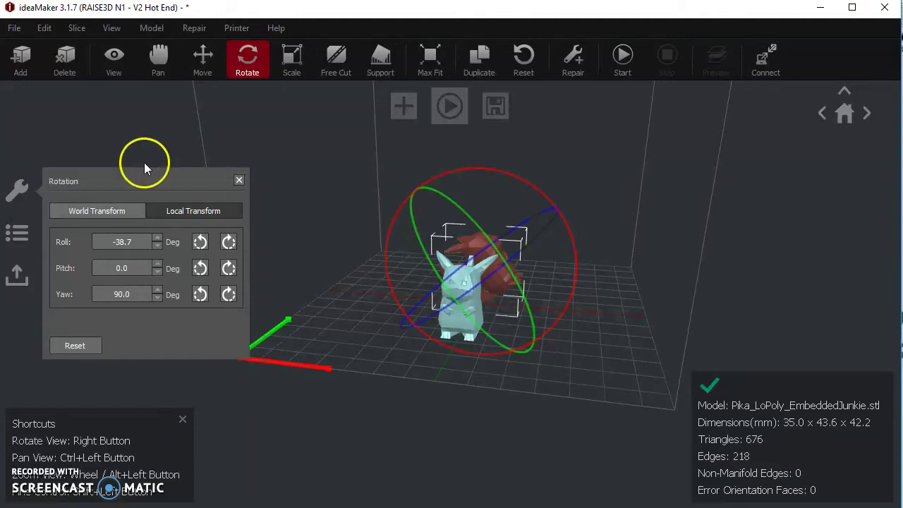
{"action": "left_click", "coordinate": [118, 210]}
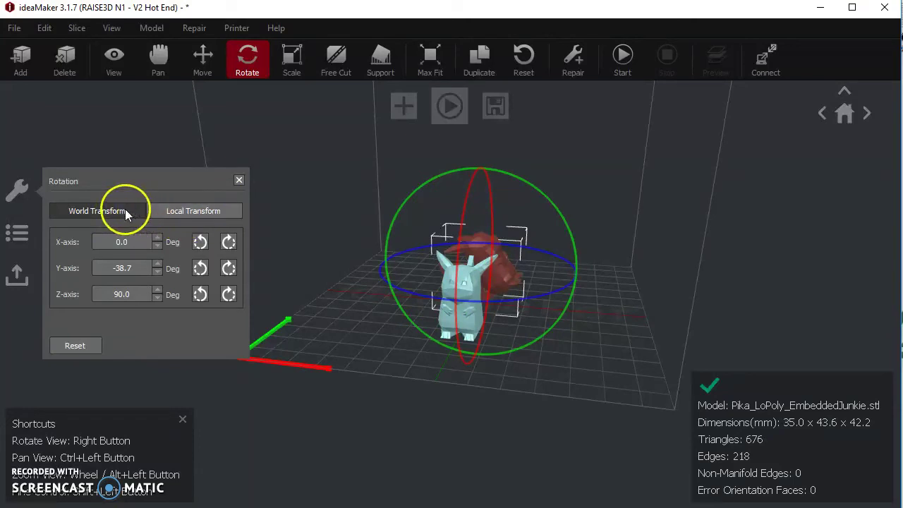
{"action": "left_click", "coordinate": [177, 217]}
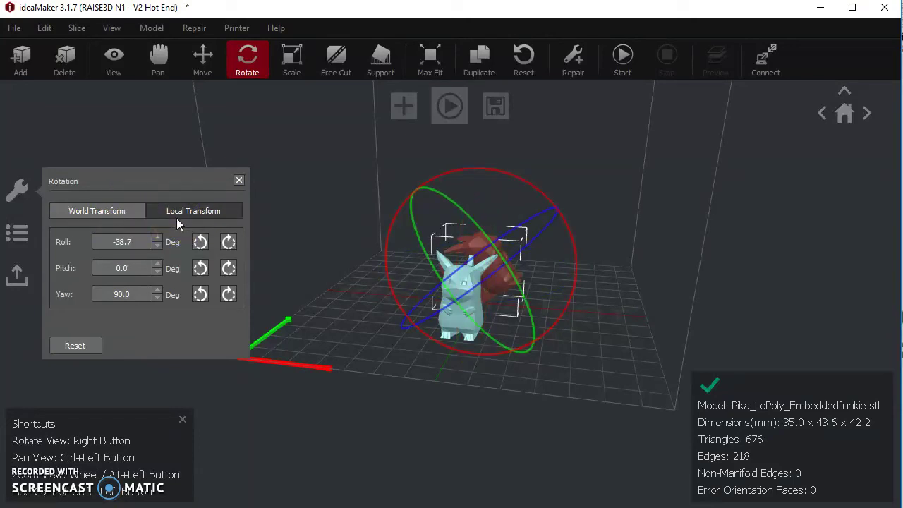
{"action": "left_click", "coordinate": [16, 233]}
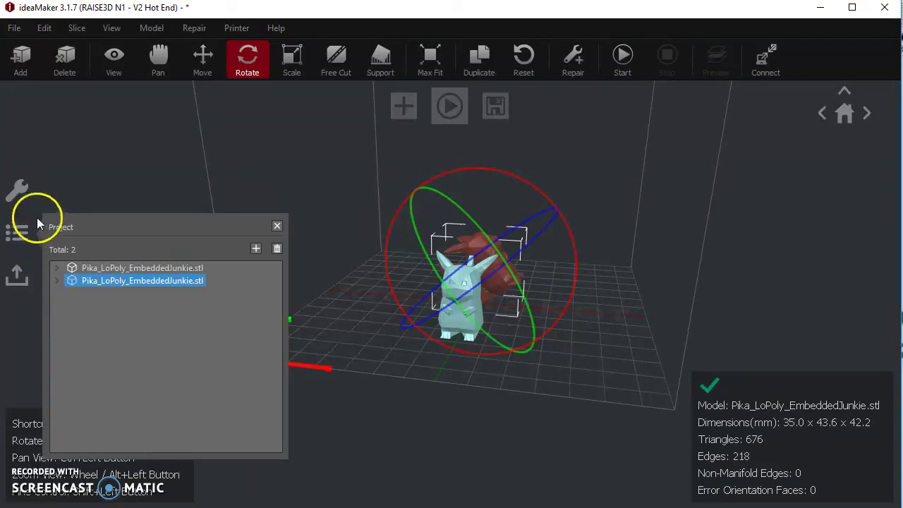
{"action": "left_click", "coordinate": [16, 189]}
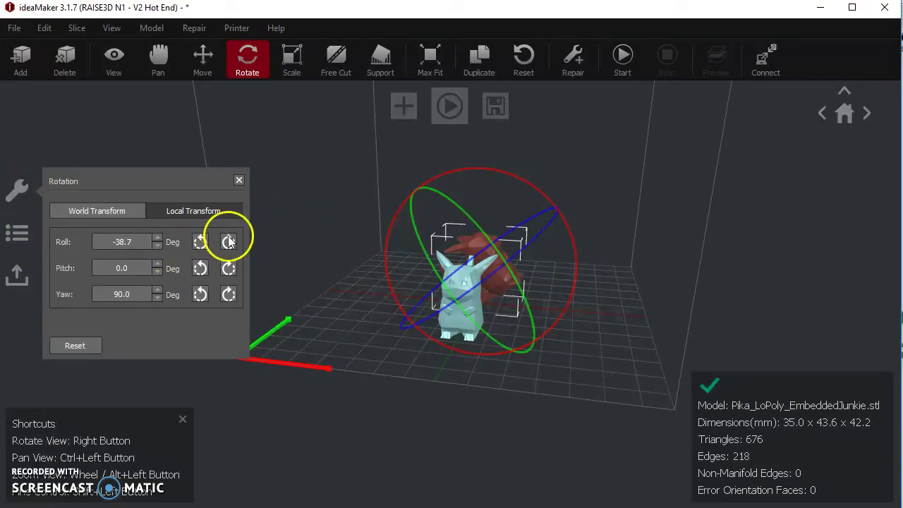
- Reset the rear model's rotation, set its local roll to -90 degrees, and close the rotation settings
{"action": "left_click", "coordinate": [86, 345]}
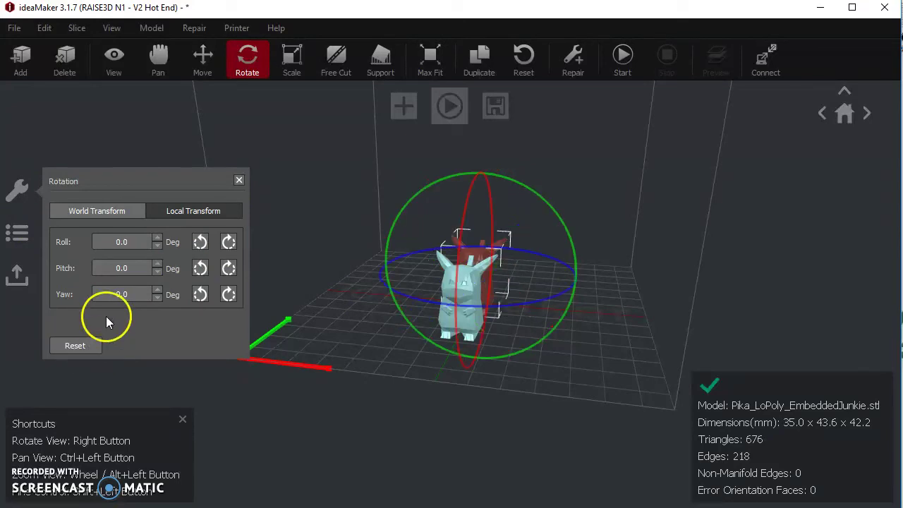
{"action": "left_click", "coordinate": [200, 242]}
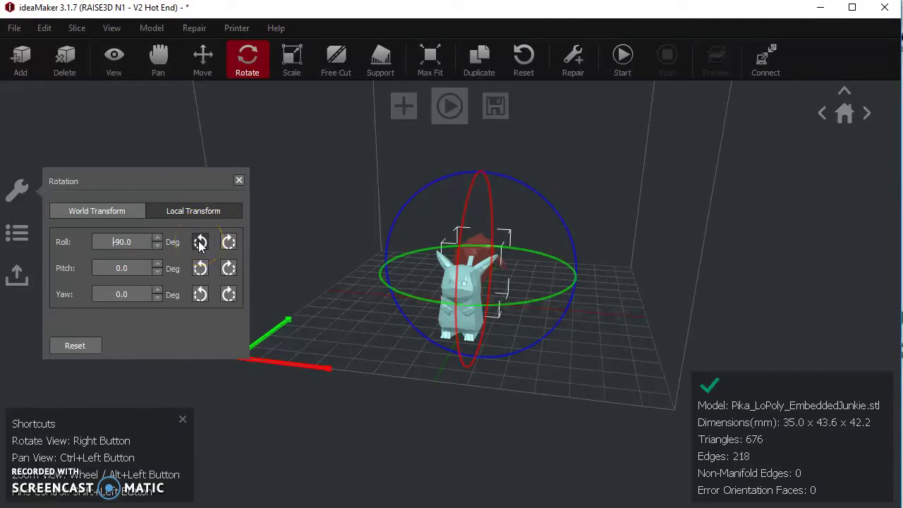
{"action": "left_click", "coordinate": [239, 182]}
{"action": "left_click", "coordinate": [281, 225]}
{"action": "right_click_drag", "start_coordinate": [369, 245], "coordinate": [239, 197]}
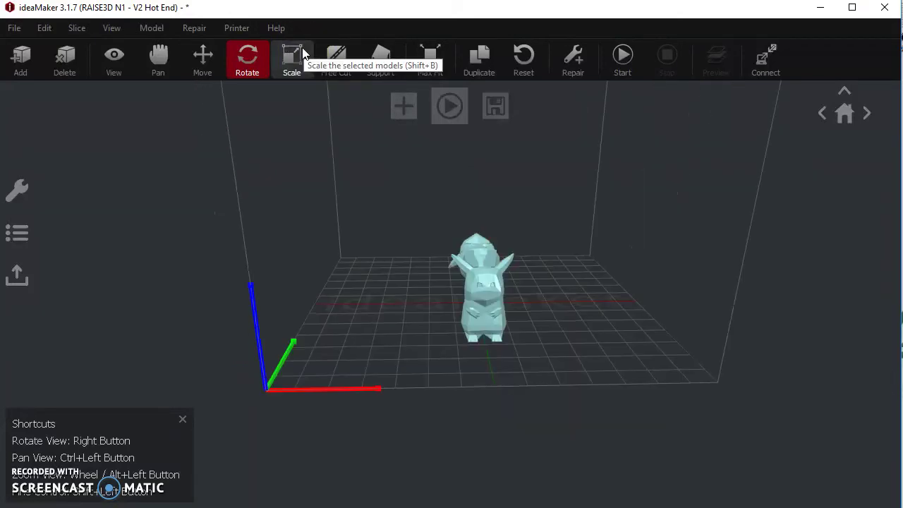
- Open the scaling dimensions of the front Pikachu model and switch Uniform Scaling off and back on
{"action": "left_click", "coordinate": [301, 53]}
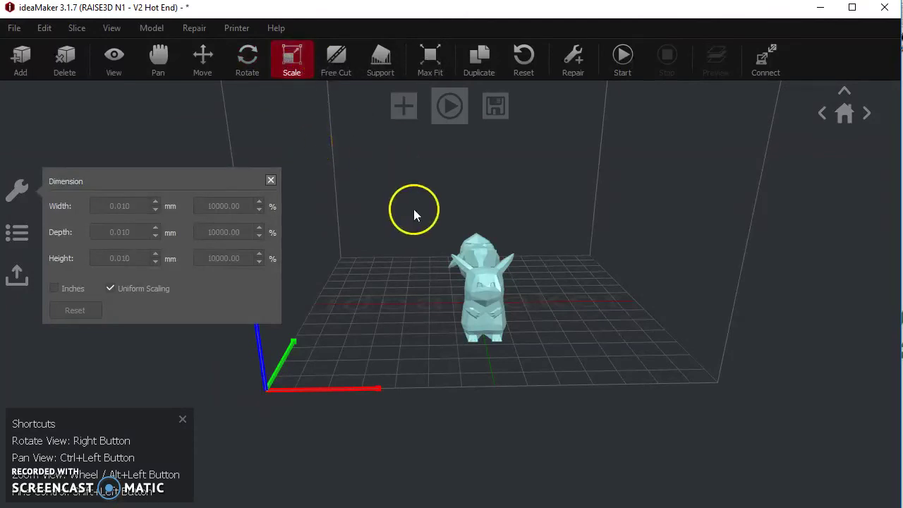
{"action": "left_click", "coordinate": [487, 315]}
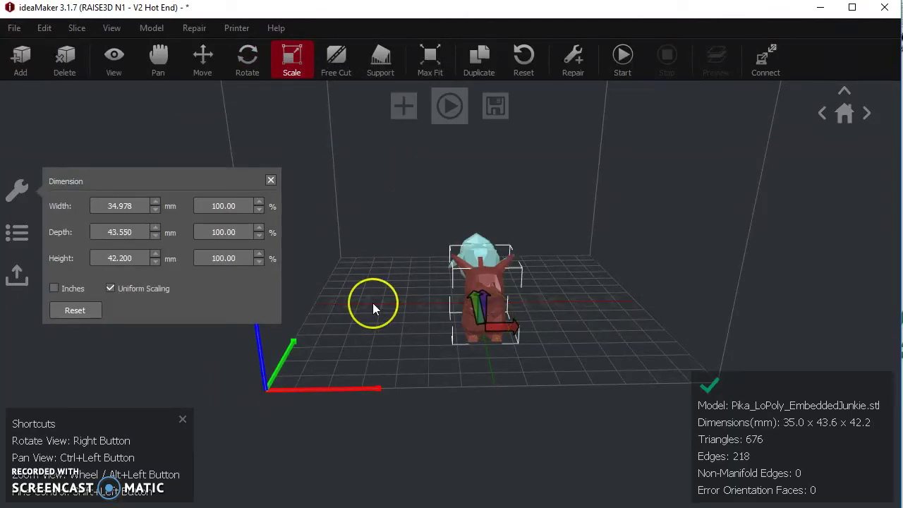
{"action": "left_click", "coordinate": [252, 206]}
{"action": "left_click_drag", "start_coordinate": [252, 206], "coordinate": [12, 213]}
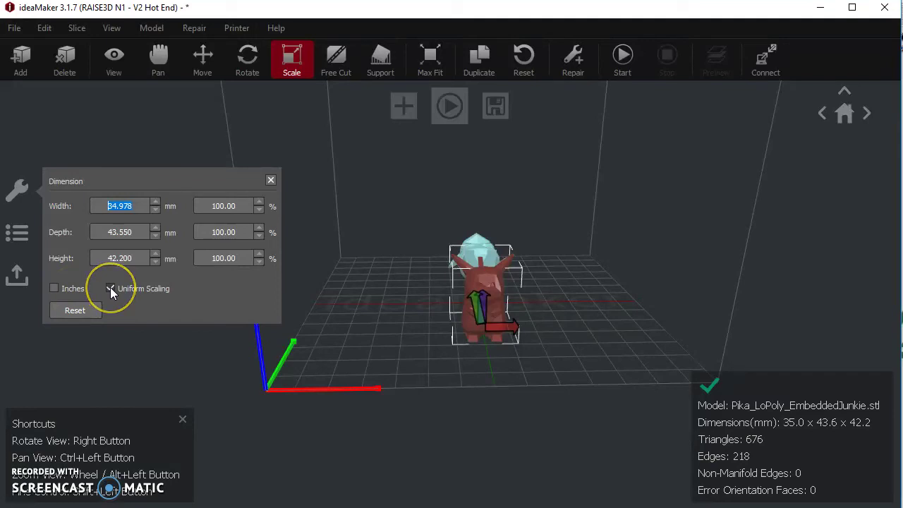
{"action": "key", "text": "Left"}
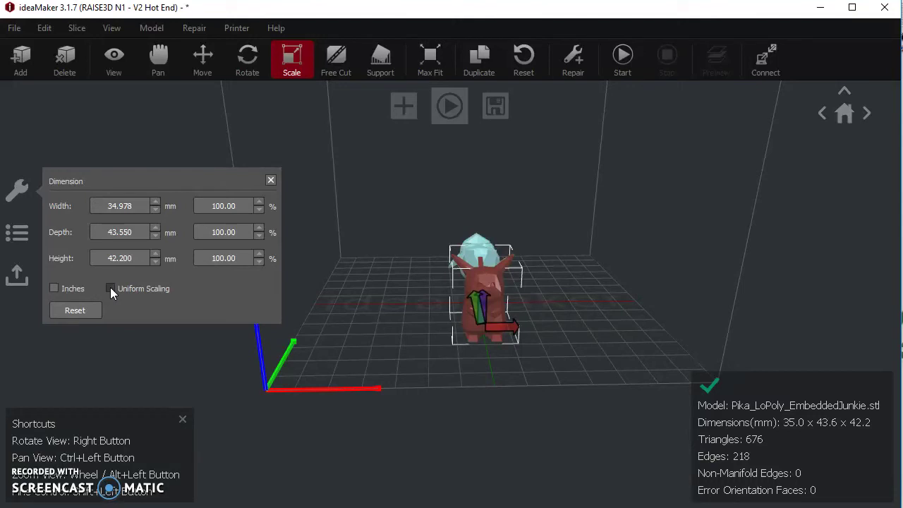
{"action": "left_click", "coordinate": [110, 288]}
{"action": "left_click", "coordinate": [148, 197]}
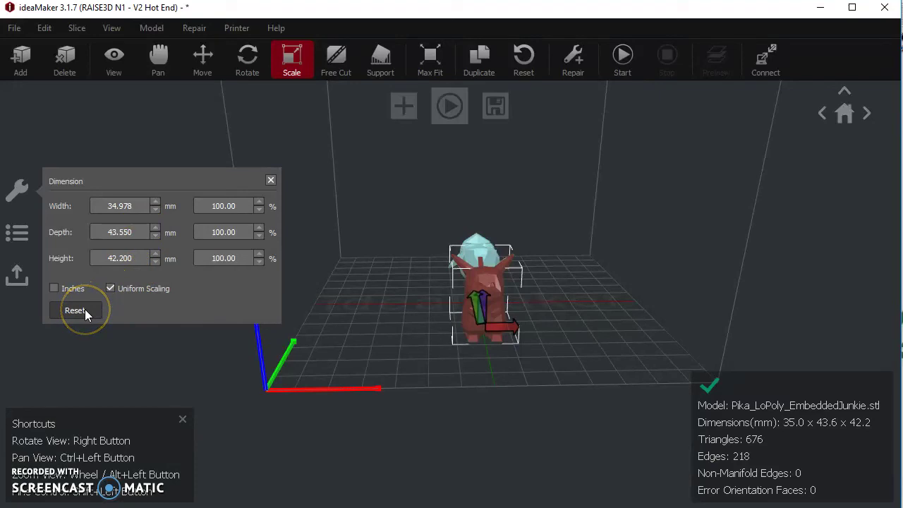
- Scale the front model uniformly to a height of 20 mm and deselect it
{"action": "double_click", "coordinate": [139, 258]}
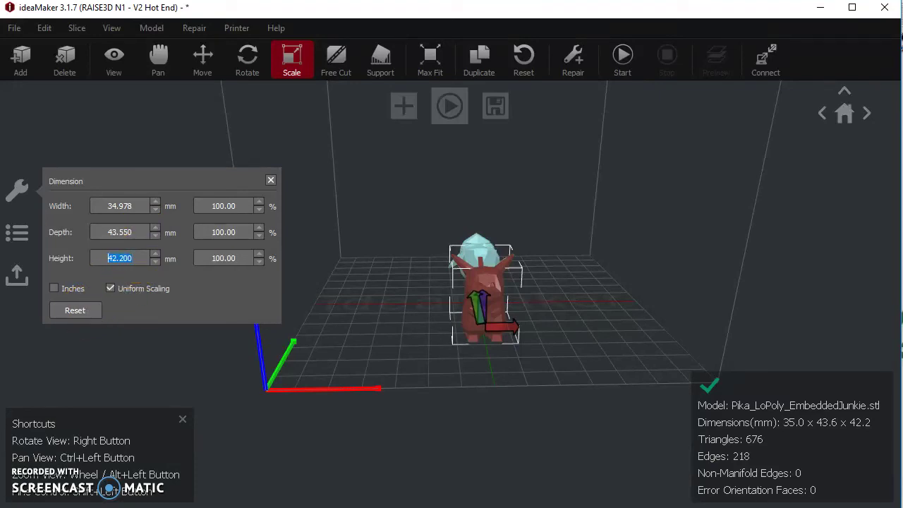
{"action": "type", "text": "20"}
{"action": "key", "text": "Return"}
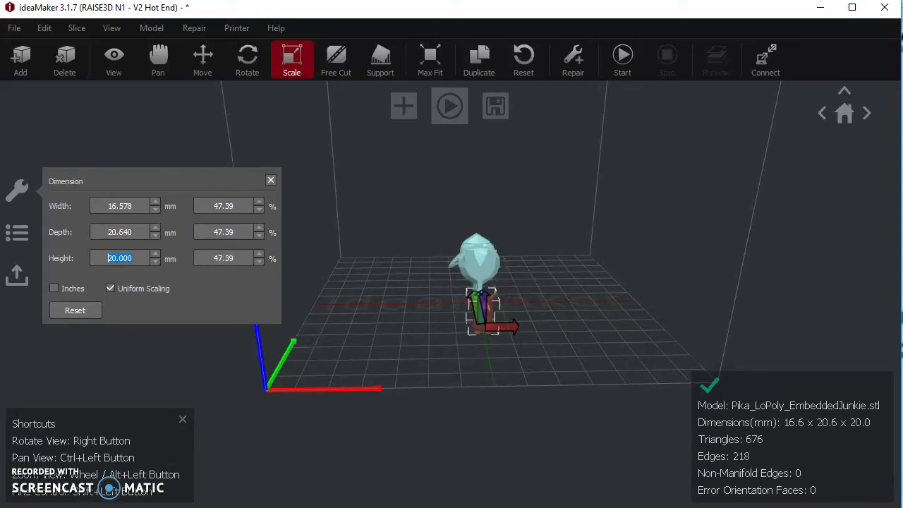
{"action": "left_click", "coordinate": [494, 351]}
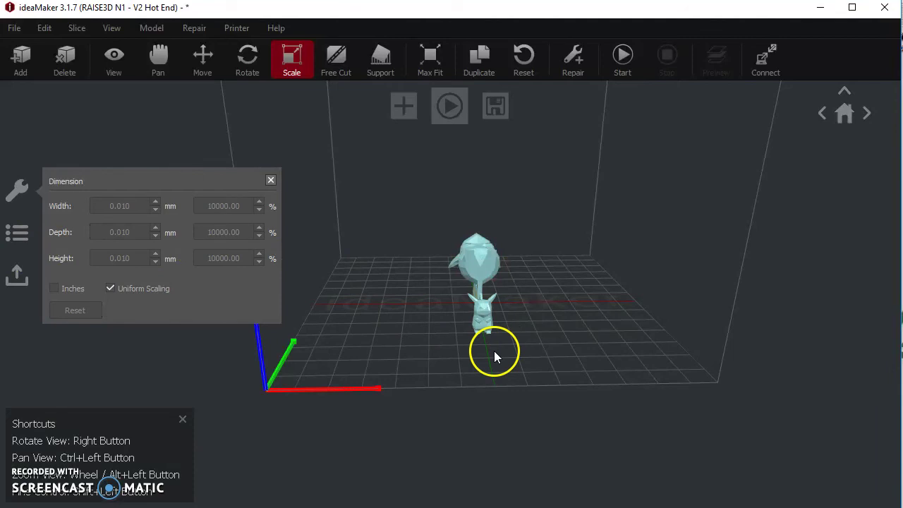
- Select the front Pikachu model, reset its scaling, and deselect it
{"action": "left_click", "coordinate": [486, 313]}
{"action": "left_click", "coordinate": [74, 310]}
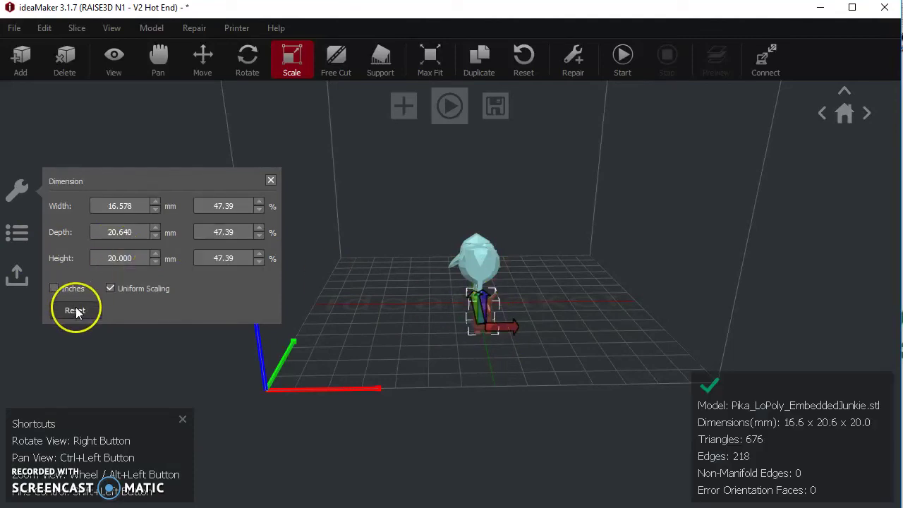
{"action": "left_click", "coordinate": [333, 329]}
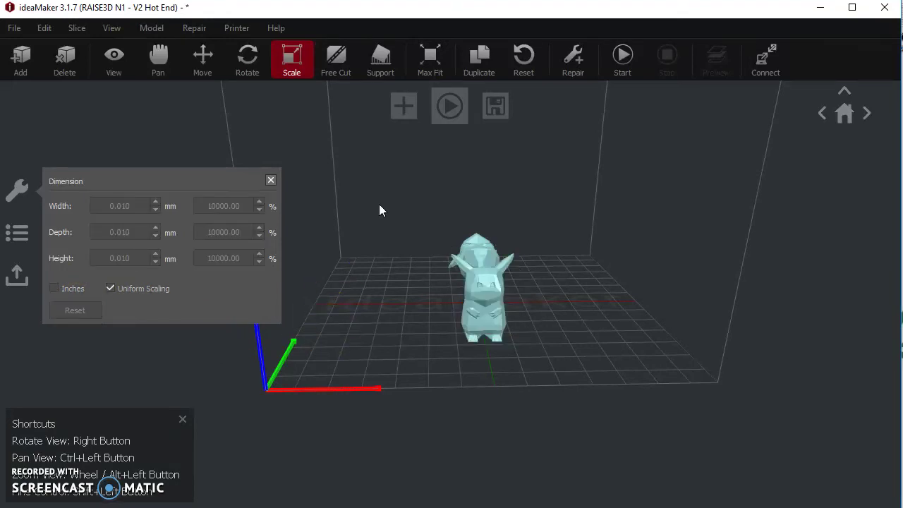
- Start a Free Cut on the front Pikachu model
{"action": "key", "text": "c"}
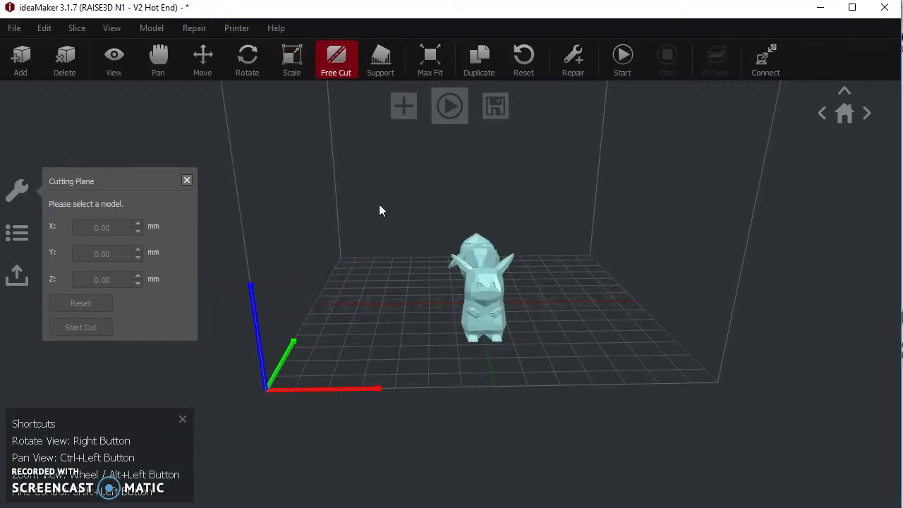
{"action": "left_click", "coordinate": [352, 68]}
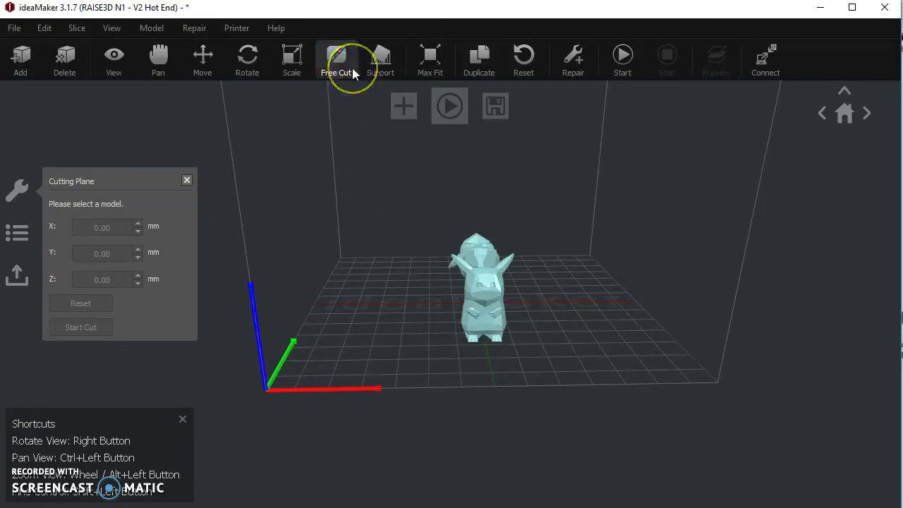
{"action": "left_click", "coordinate": [250, 170]}
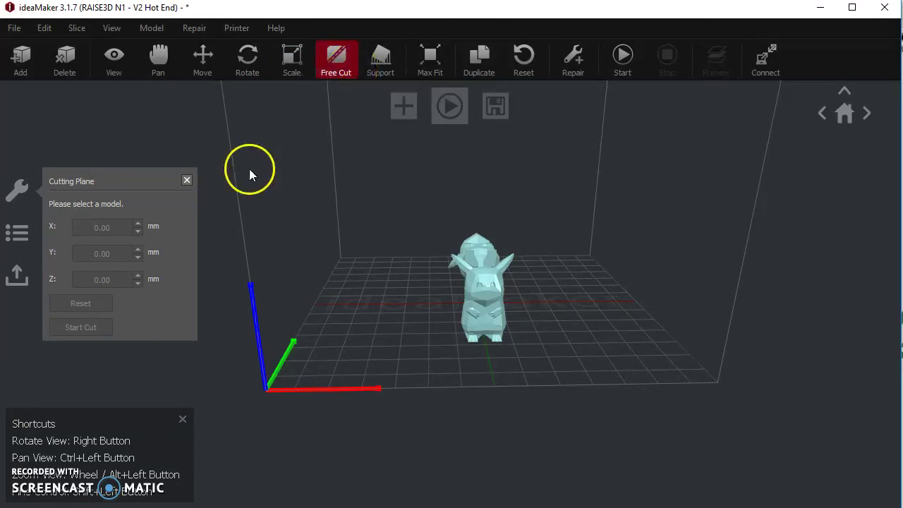
{"action": "left_click", "coordinate": [472, 285]}
{"action": "left_click", "coordinate": [632, 285]}
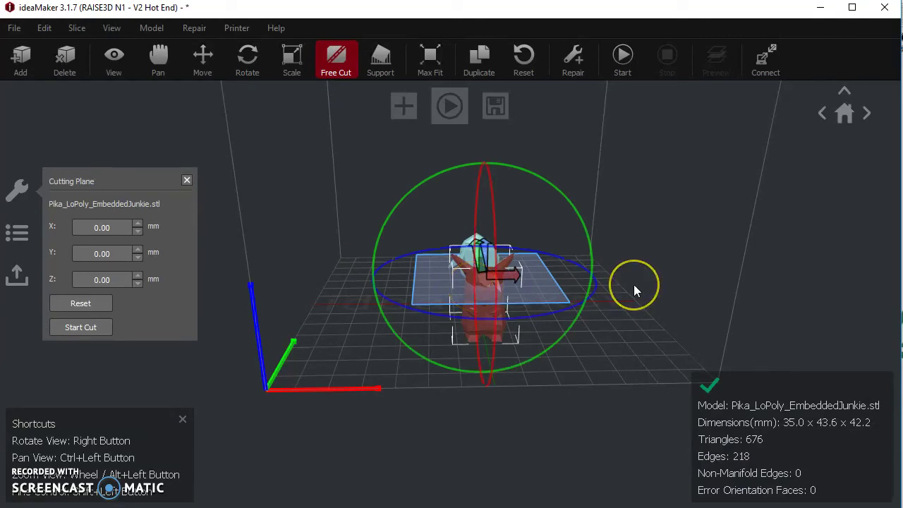
- Cut the front model along a plane tilted about the X axis and moved to about Y -61 mm, Z 31 mm
{"action": "right_click_drag", "start_coordinate": [631, 284], "coordinate": [258, 279]}
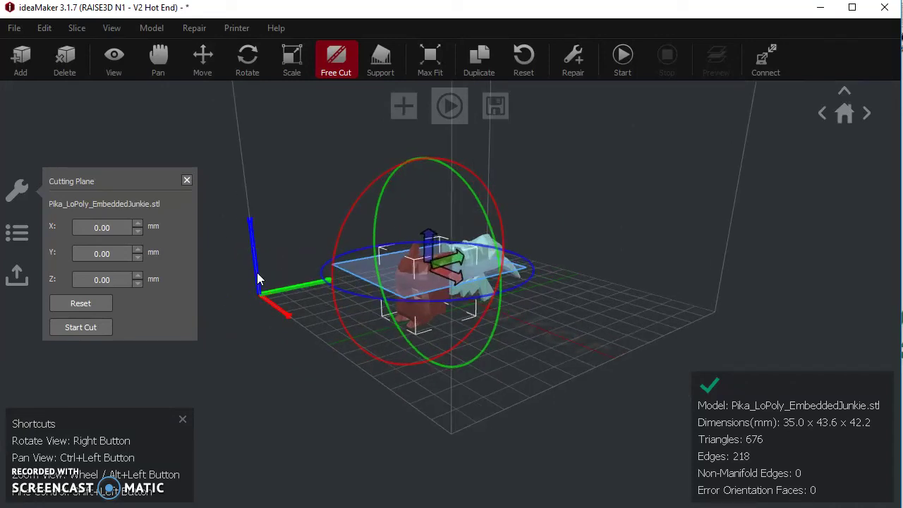
{"action": "right_click_drag", "start_coordinate": [362, 274], "coordinate": [368, 223]}
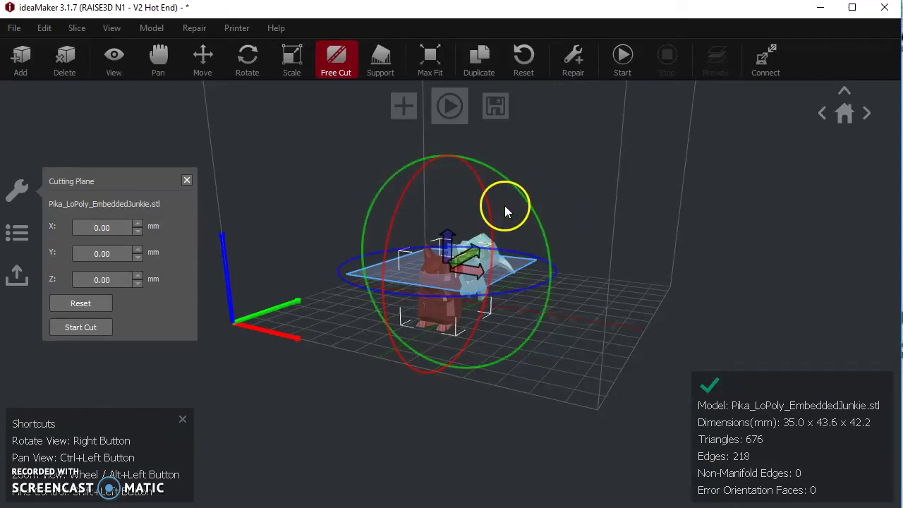
{"action": "right_click_drag", "start_coordinate": [504, 206], "coordinate": [303, 216]}
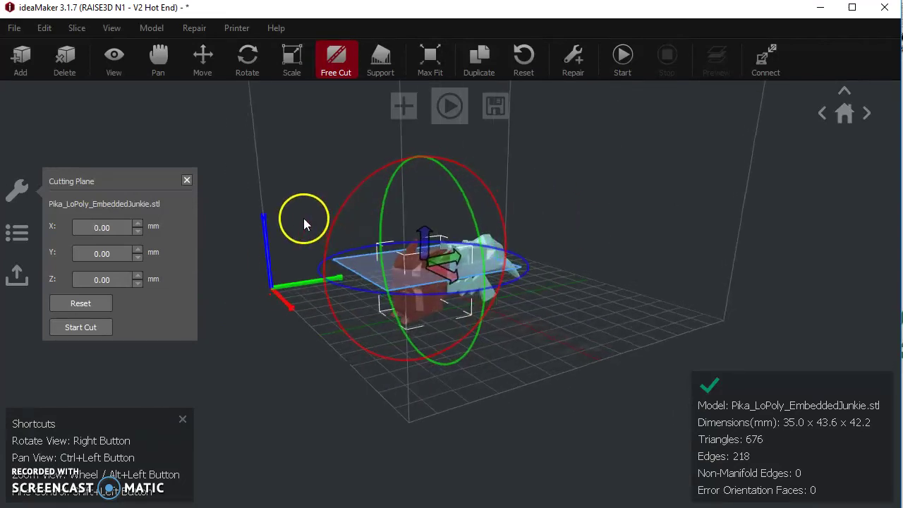
{"action": "right_click_drag", "start_coordinate": [557, 191], "coordinate": [447, 170]}
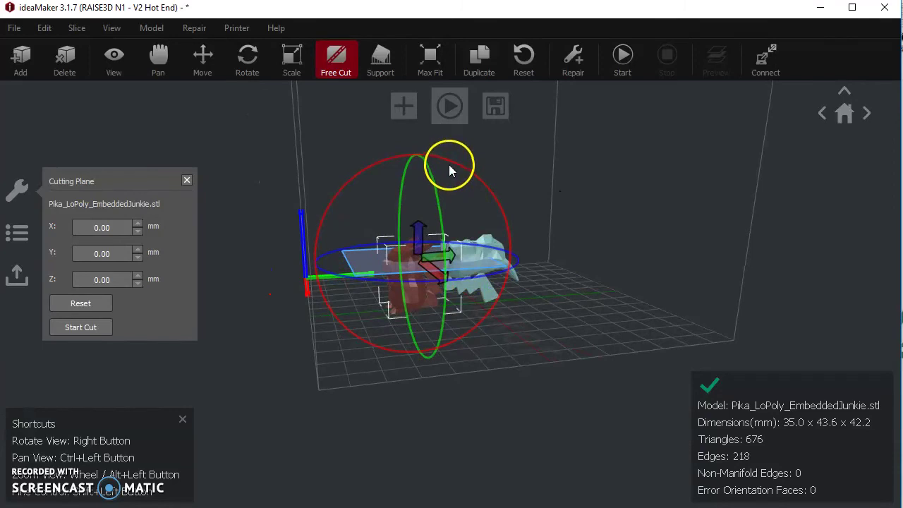
{"action": "left_click_drag", "start_coordinate": [449, 162], "coordinate": [429, 152]}
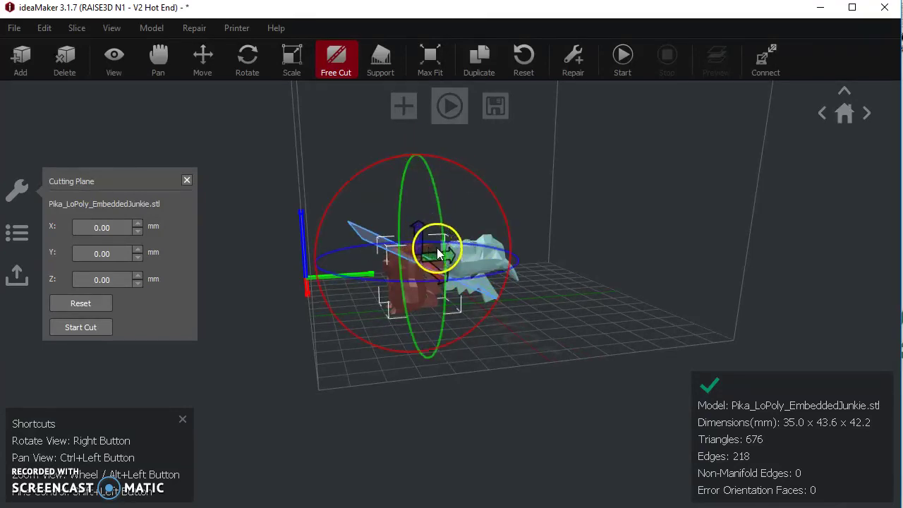
{"action": "left_click_drag", "start_coordinate": [433, 258], "coordinate": [354, 271]}
{"action": "right_click_drag", "start_coordinate": [354, 271], "coordinate": [767, 376]}
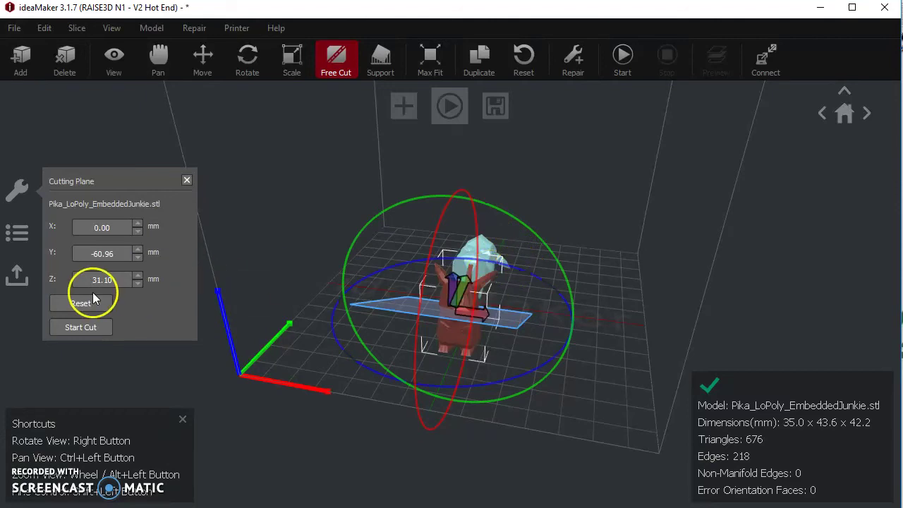
{"action": "left_click", "coordinate": [74, 326]}
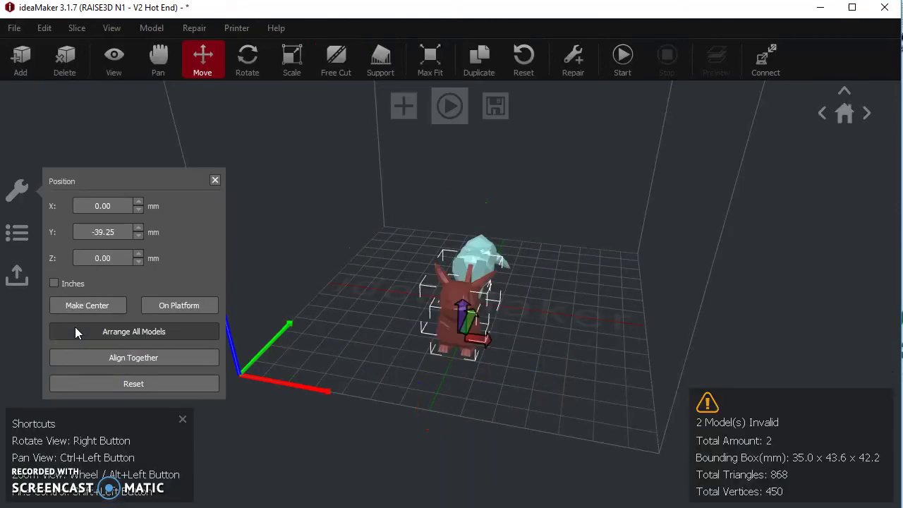
- Select the upper cut part in the project's model list, move it clear of the lower part, and select the lower part
{"action": "left_click", "coordinate": [433, 317]}
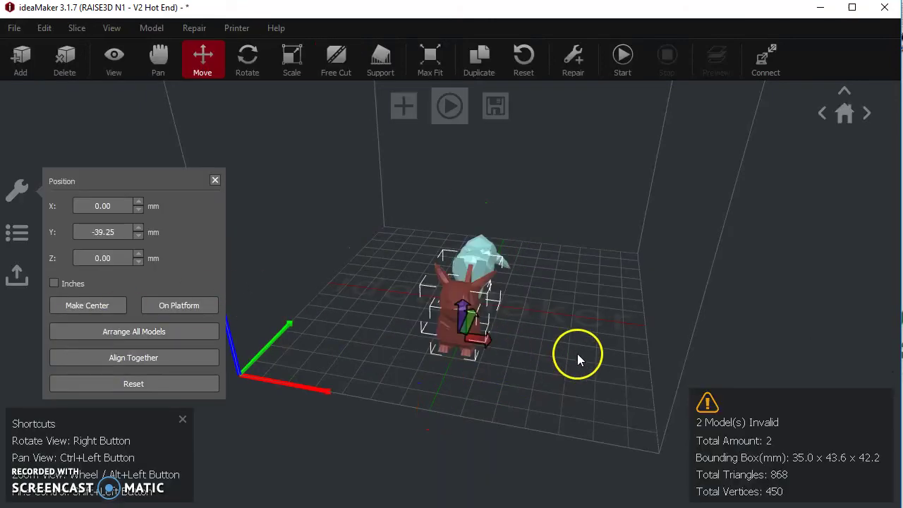
{"action": "right_click_drag", "start_coordinate": [504, 329], "coordinate": [341, 300]}
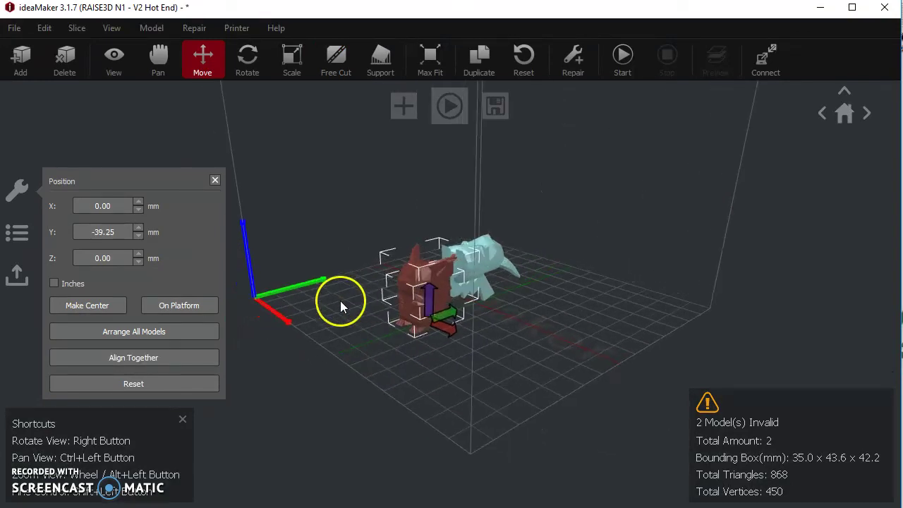
{"action": "left_click", "coordinate": [16, 239]}
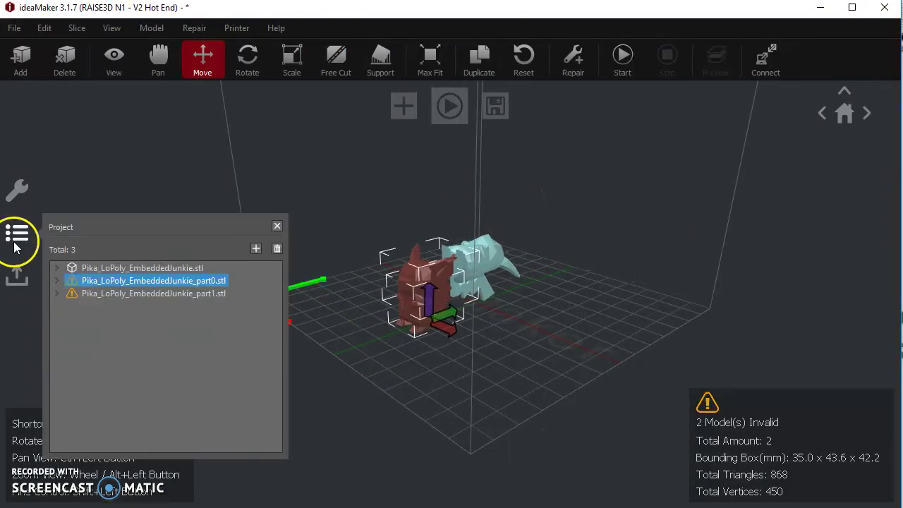
{"action": "left_click", "coordinate": [89, 292]}
{"action": "left_click", "coordinate": [89, 281]}
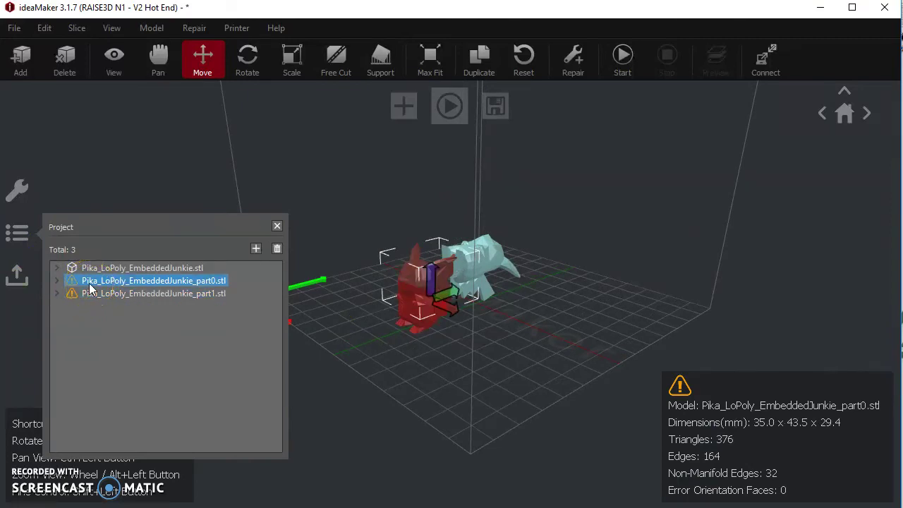
{"action": "key", "text": "c"}
{"action": "left_click", "coordinate": [400, 300]}
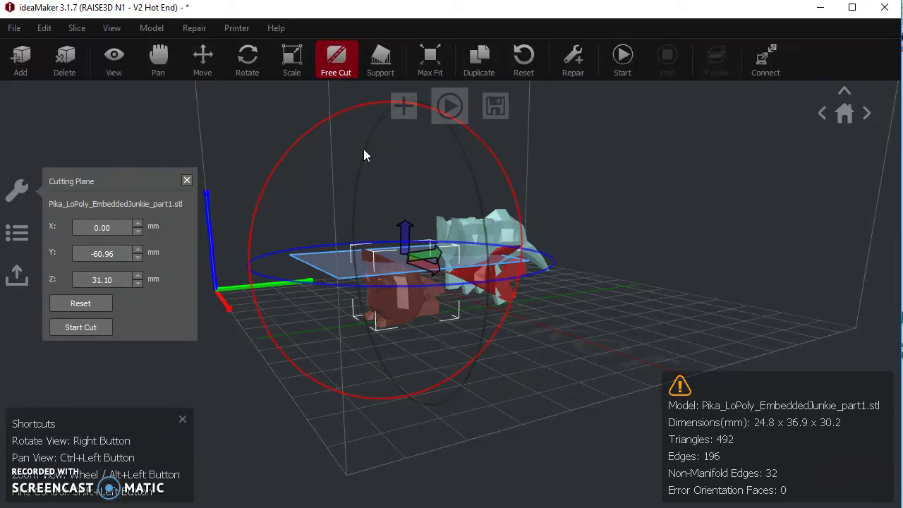
- Open the support structure settings for the lower cut part and select the Pillar Size value
{"action": "left_click", "coordinate": [395, 68]}
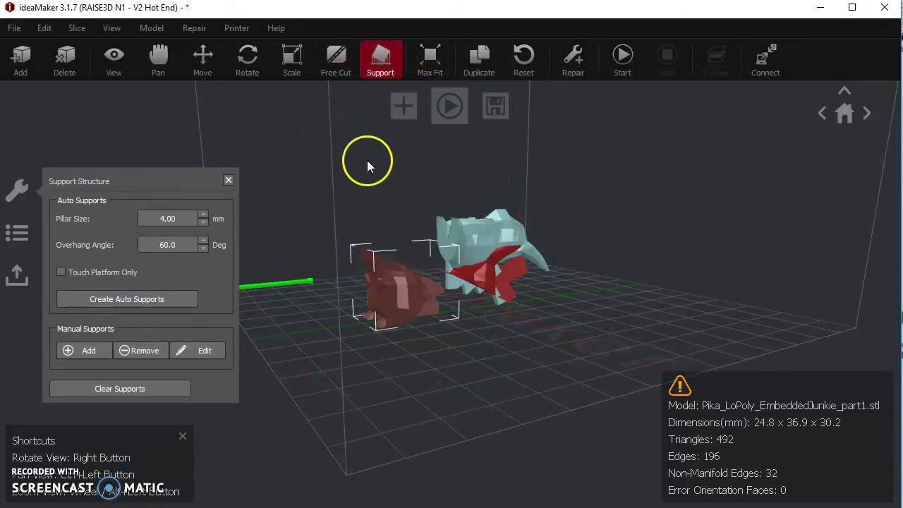
{"action": "left_click", "coordinate": [387, 73]}
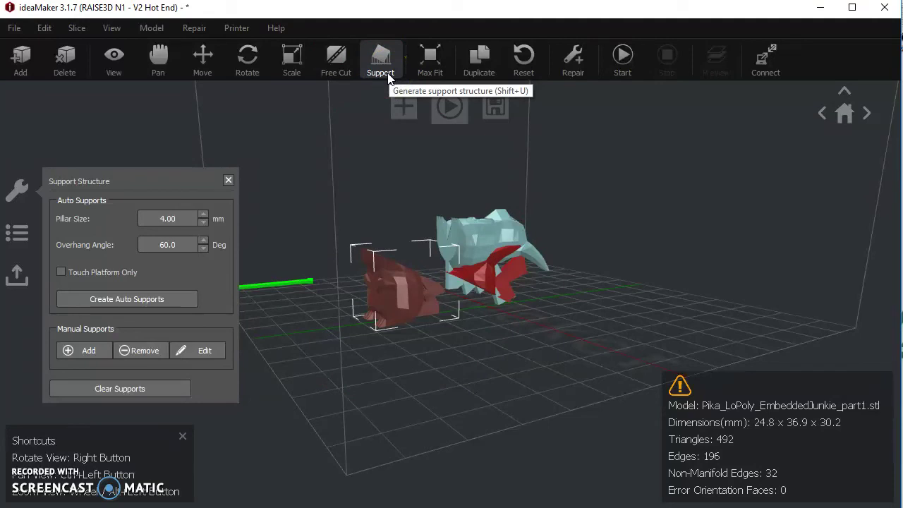
{"action": "left_click", "coordinate": [207, 197]}
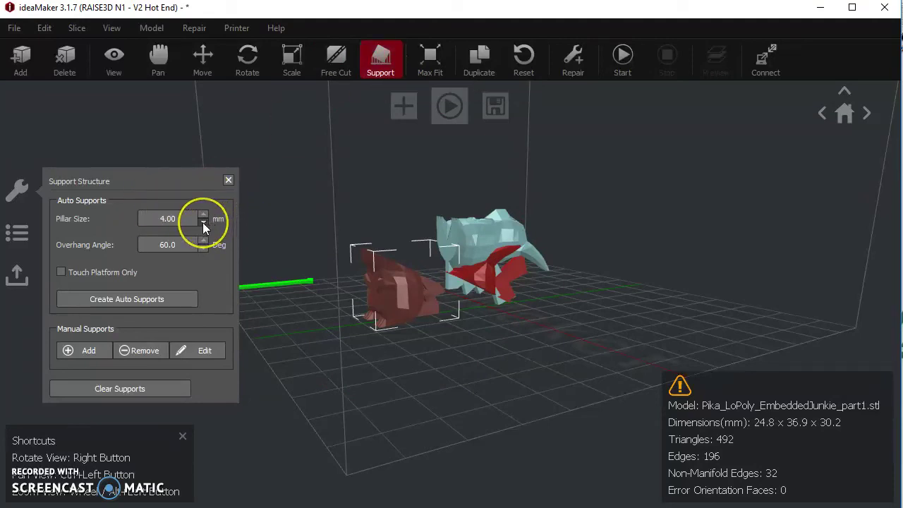
{"action": "left_click_drag", "start_coordinate": [185, 218], "coordinate": [114, 210]}
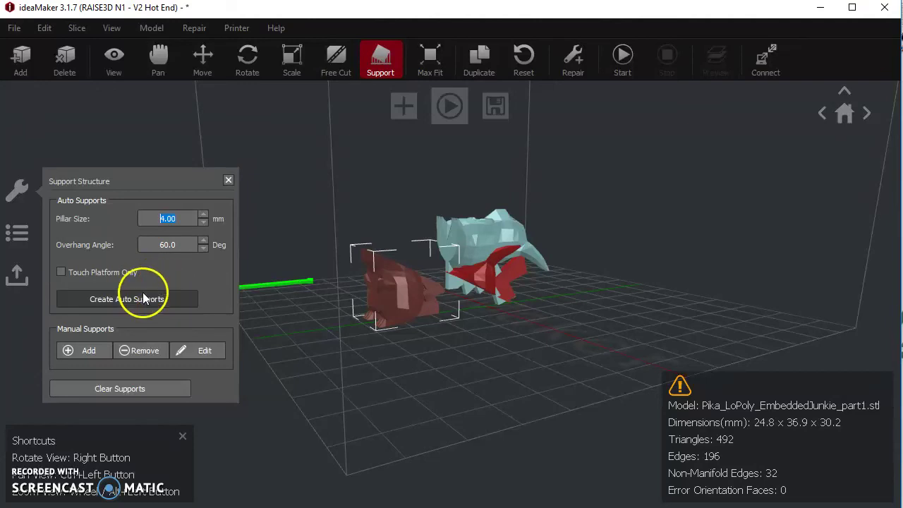
- Add one manual support pillar on the platform beneath the separated upper cut part
{"action": "left_click", "coordinate": [83, 350]}
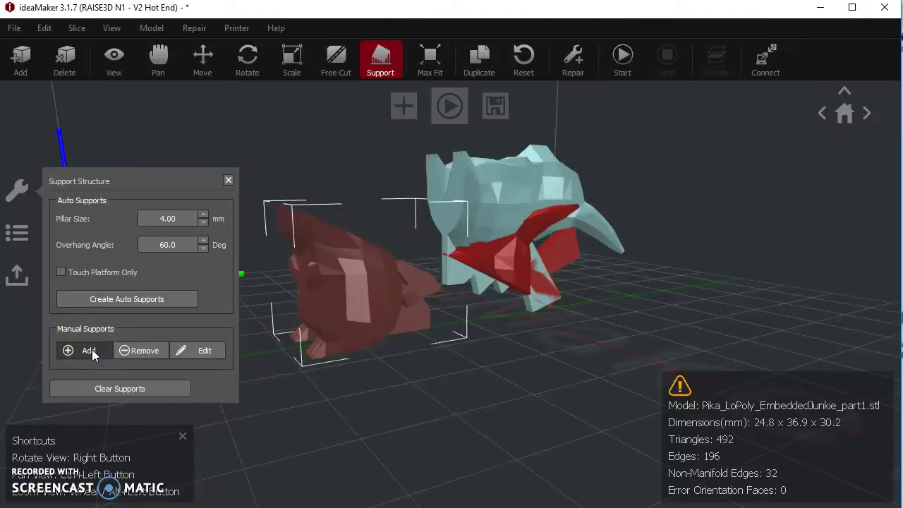
{"action": "left_click", "coordinate": [99, 352]}
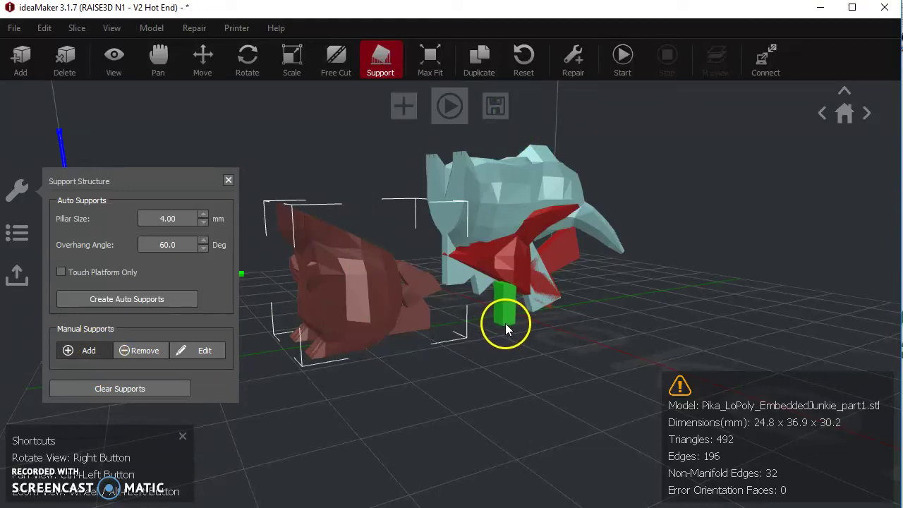
{"action": "right_click_drag", "start_coordinate": [515, 322], "coordinate": [442, 309]}
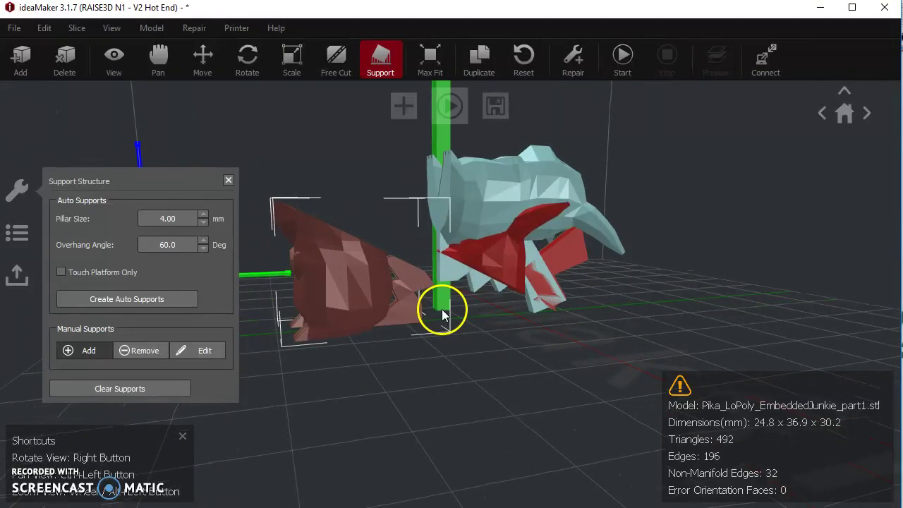
{"action": "left_click", "coordinate": [476, 325]}
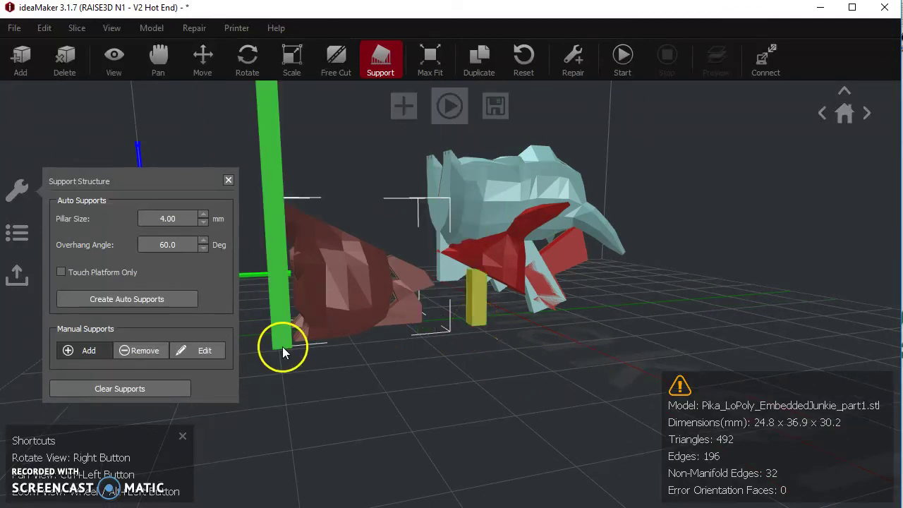
- Edit the manual support pillar and set its Pillar Height to 40 mm
{"action": "left_click", "coordinate": [179, 351]}
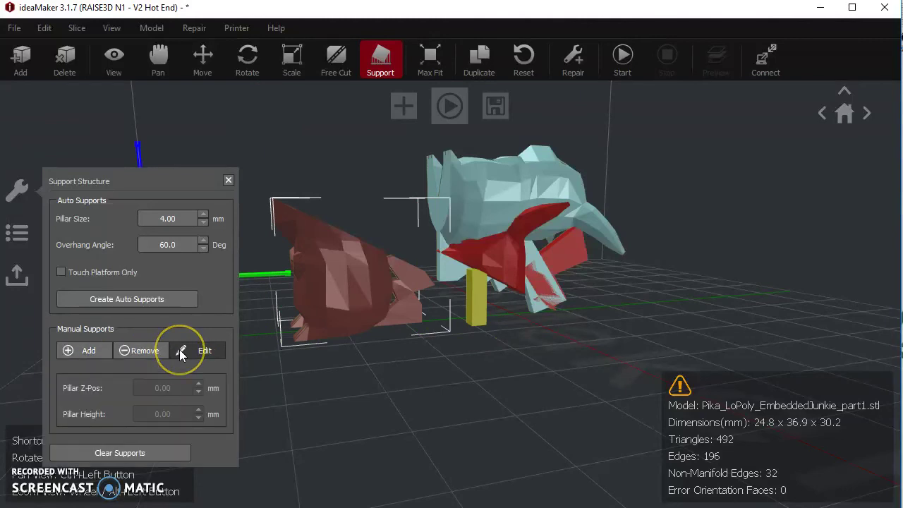
{"action": "left_click", "coordinate": [484, 298]}
{"action": "left_click", "coordinate": [192, 387]}
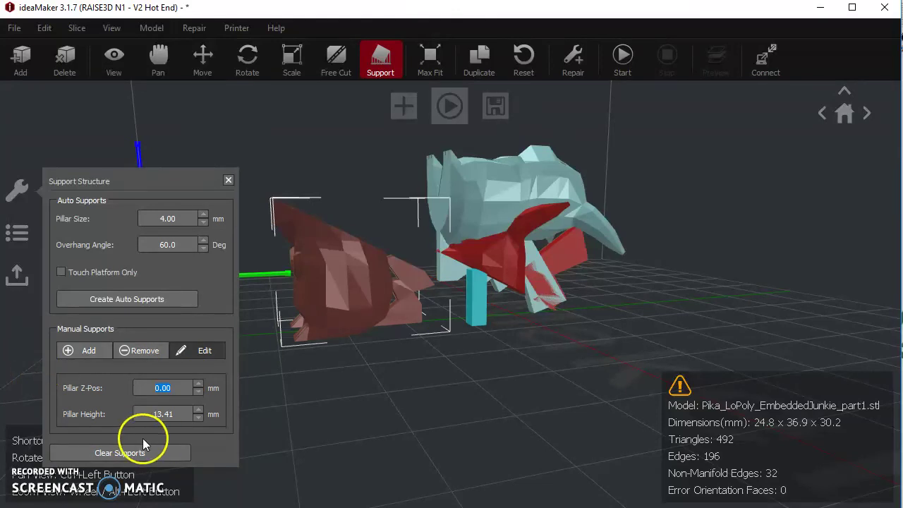
{"action": "left_click", "coordinate": [201, 409]}
{"action": "left_click", "coordinate": [201, 408]}
{"action": "left_click", "coordinate": [200, 408]}
{"action": "left_click", "coordinate": [201, 409]}
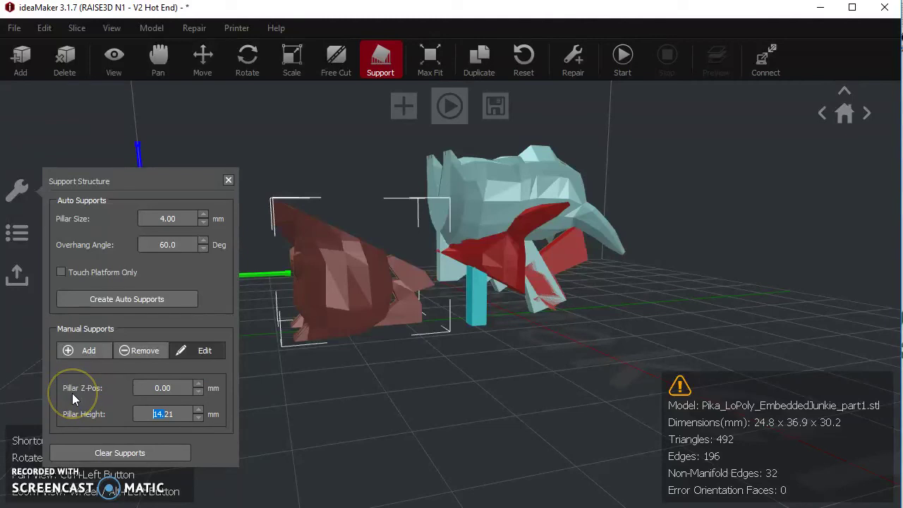
{"action": "type", "text": "2"}
{"action": "key", "text": "BackSpace"}
{"action": "type", "text": "40"}
{"action": "key", "text": "Return"}
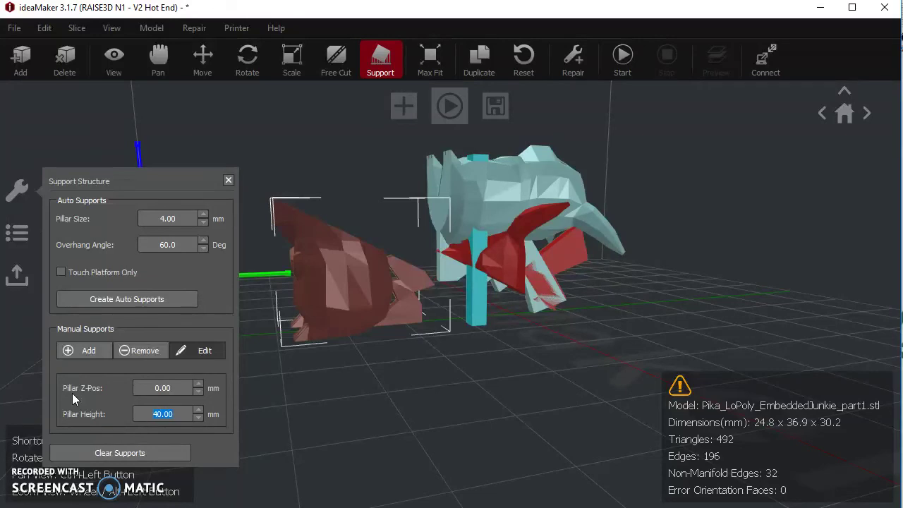
- Set the manual support pillar's Pillar Z-Pos to 20 mm
{"action": "left_click", "coordinate": [172, 387]}
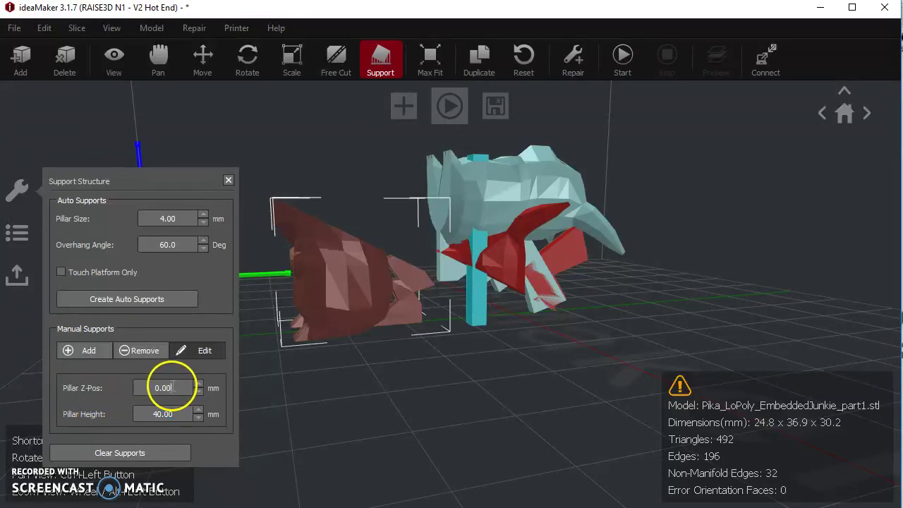
{"action": "key", "text": "BackSpace"}
{"action": "key", "text": "BackSpace"}
{"action": "key", "text": "BackSpace"}
{"action": "key", "text": "BackSpace"}
{"action": "type", "text": "20"}
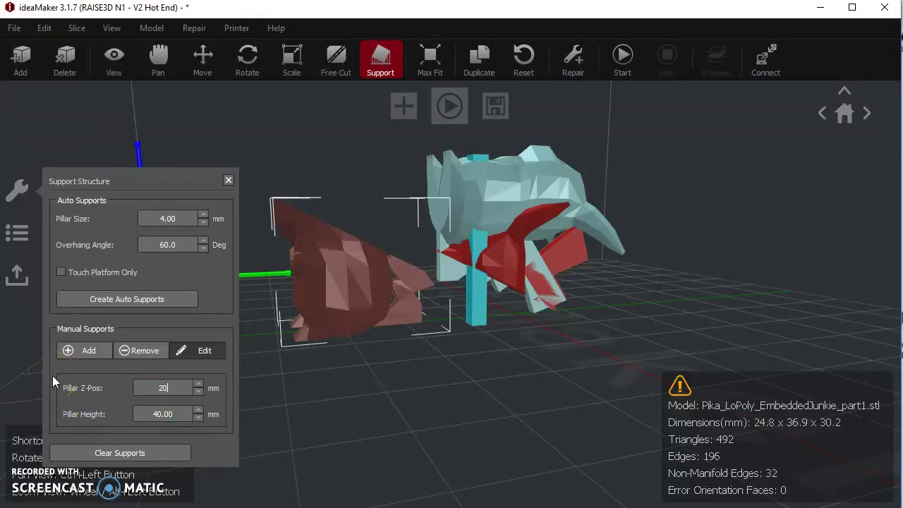
{"action": "key", "text": "Return"}
- Remove the raised manual support pillar
{"action": "double_click", "coordinate": [172, 413]}
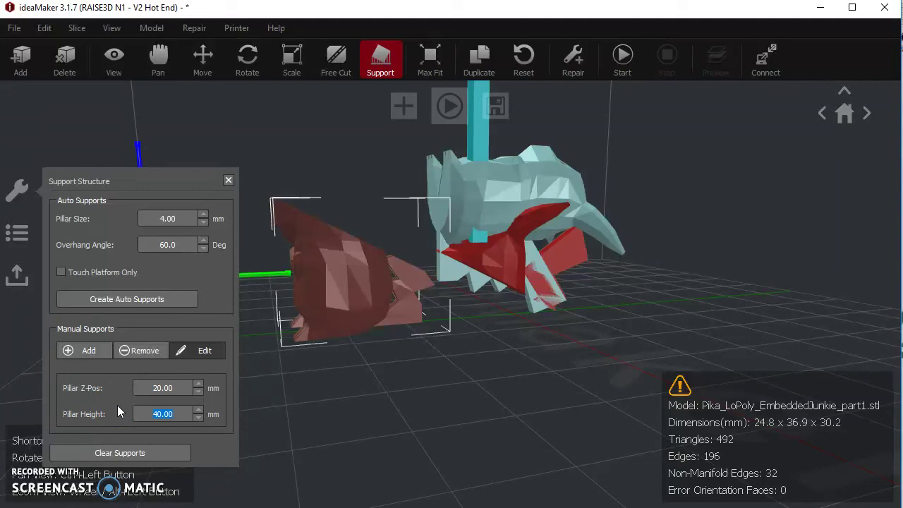
{"action": "left_click", "coordinate": [181, 388]}
{"action": "left_click", "coordinate": [156, 353]}
{"action": "left_click", "coordinate": [490, 109]}
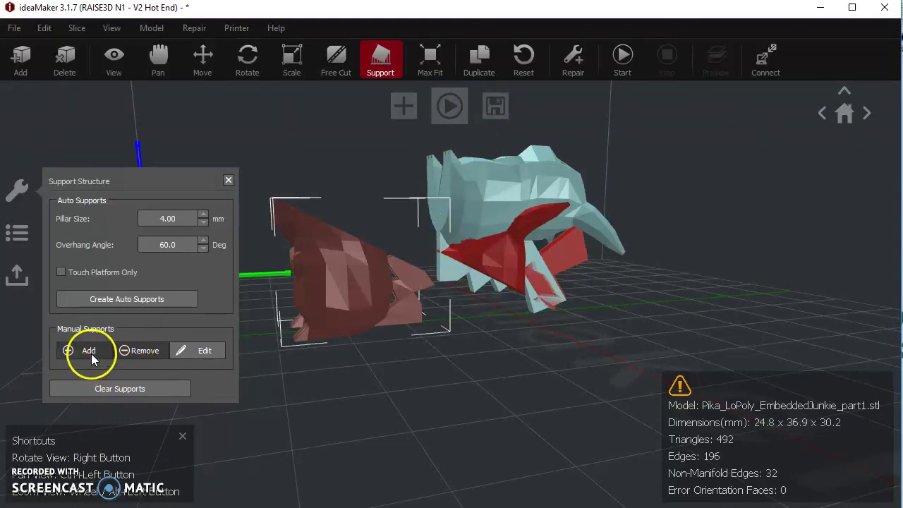
- Delete both separated cut parts of the Pikachu model from the platform, keeping only the uncut model
{"action": "left_click", "coordinate": [513, 279]}
{"action": "key", "text": "Delete"}
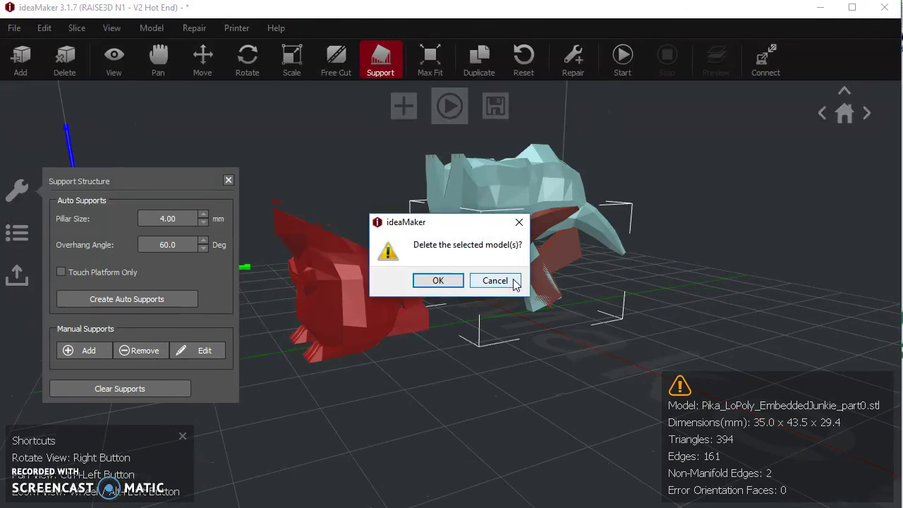
{"action": "left_click", "coordinate": [455, 282]}
{"action": "left_click", "coordinate": [374, 308]}
{"action": "key", "text": "Delete"}
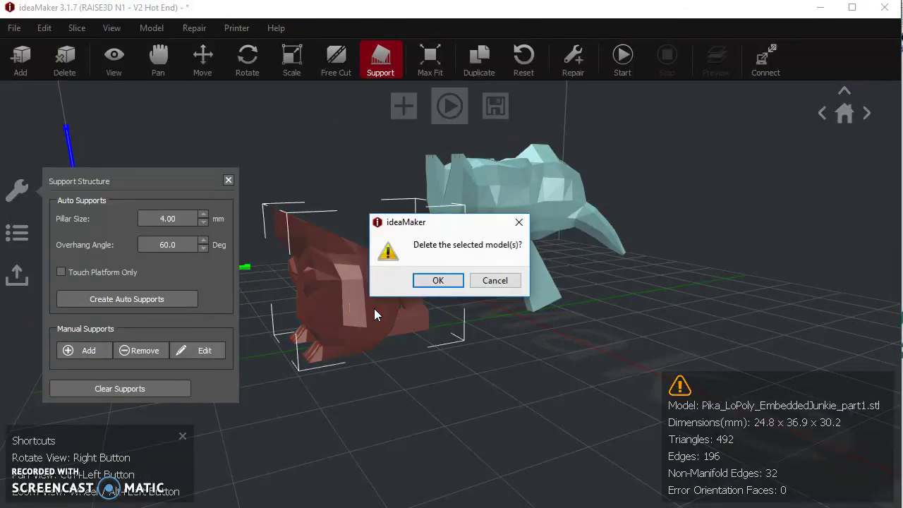
{"action": "left_click", "coordinate": [438, 280]}
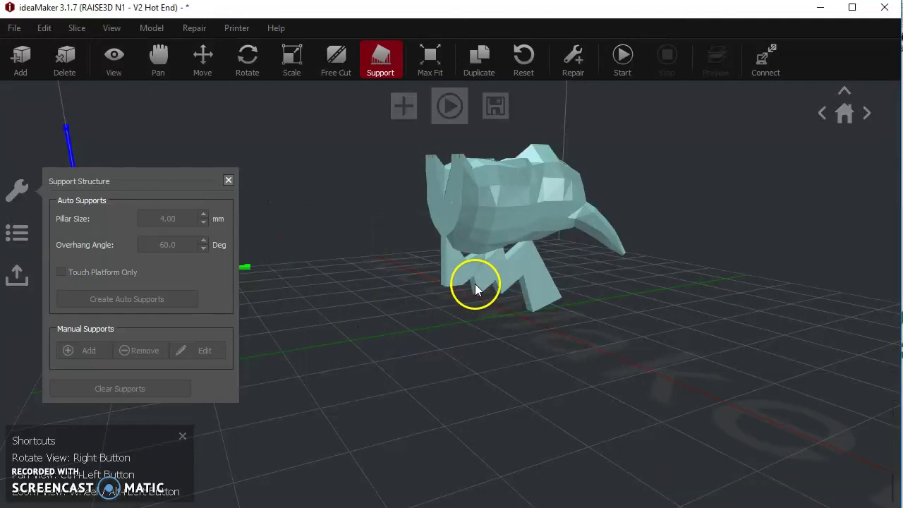
- Select the remaining uncut Pikachu and rotate it upright to a Roll of 0 degrees
{"action": "left_click", "coordinate": [497, 238]}
{"action": "left_click", "coordinate": [359, 224]}
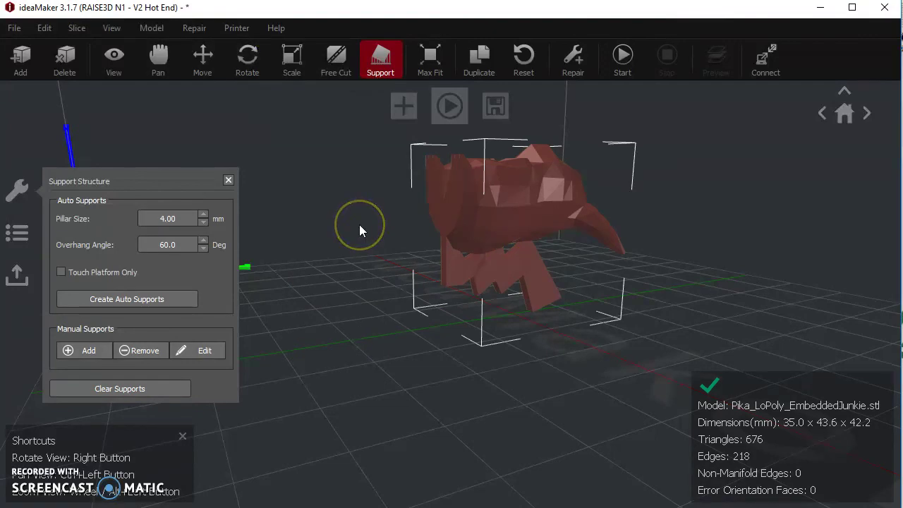
{"action": "key", "text": "r"}
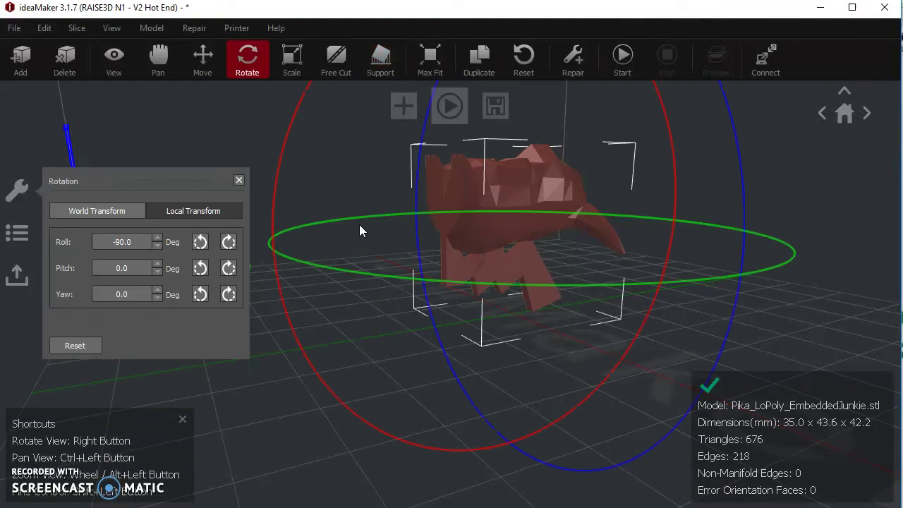
{"action": "left_click_drag", "start_coordinate": [360, 226], "coordinate": [259, 231]}
{"action": "right_click_drag", "start_coordinate": [472, 381], "coordinate": [305, 378]}
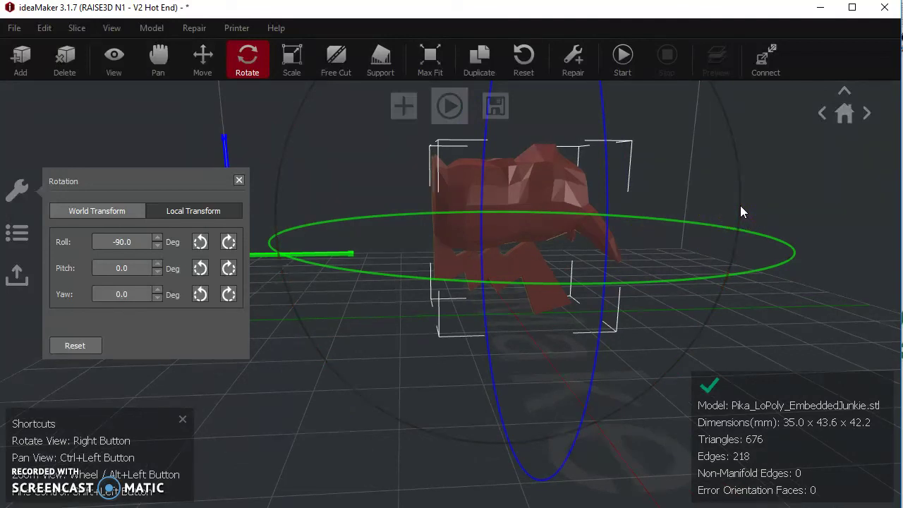
{"action": "left_click", "coordinate": [229, 242]}
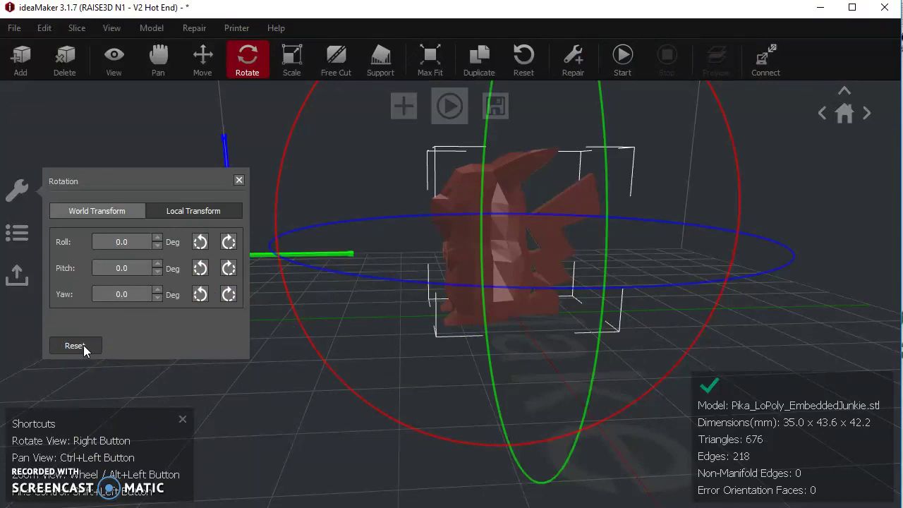
- Paste a copy of the upright Pikachu model onto the platform beside the original
{"action": "left_click", "coordinate": [380, 60]}
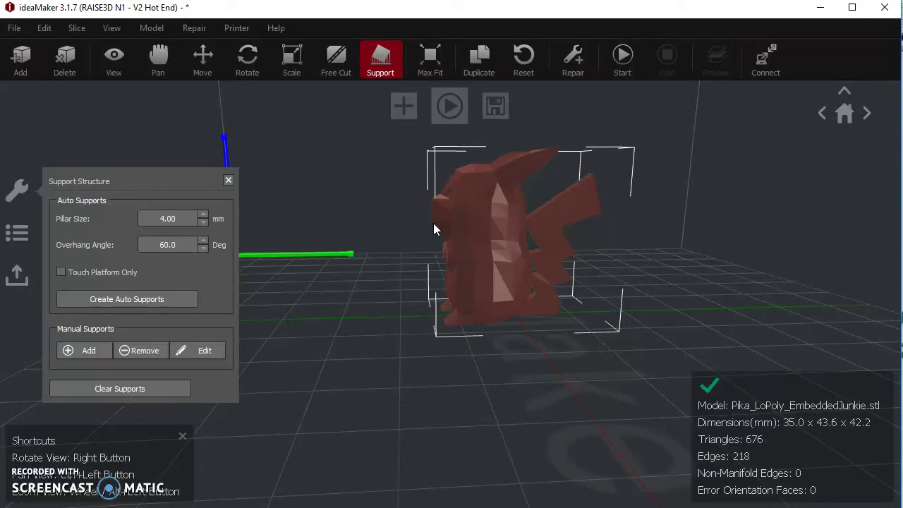
{"action": "right_click_drag", "start_coordinate": [357, 236], "coordinate": [507, 305]}
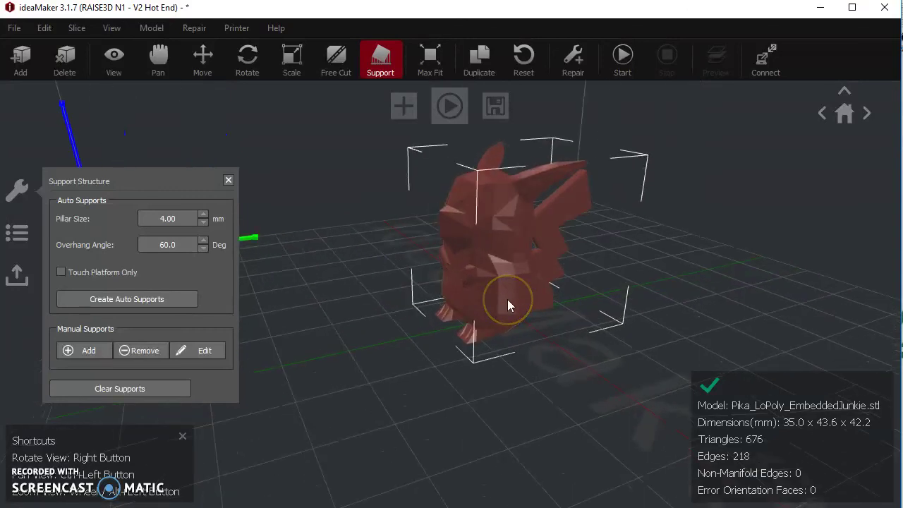
{"action": "left_click", "coordinate": [339, 292]}
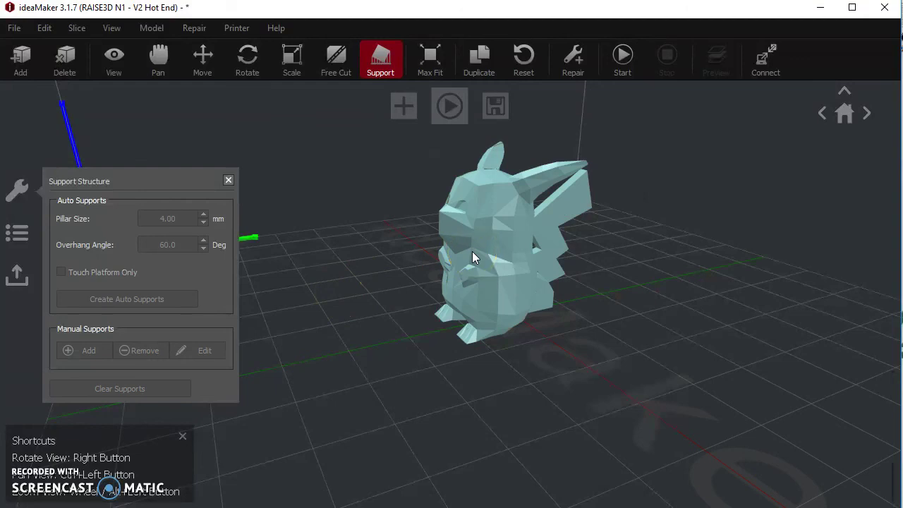
{"action": "key", "text": "ctrl+v"}
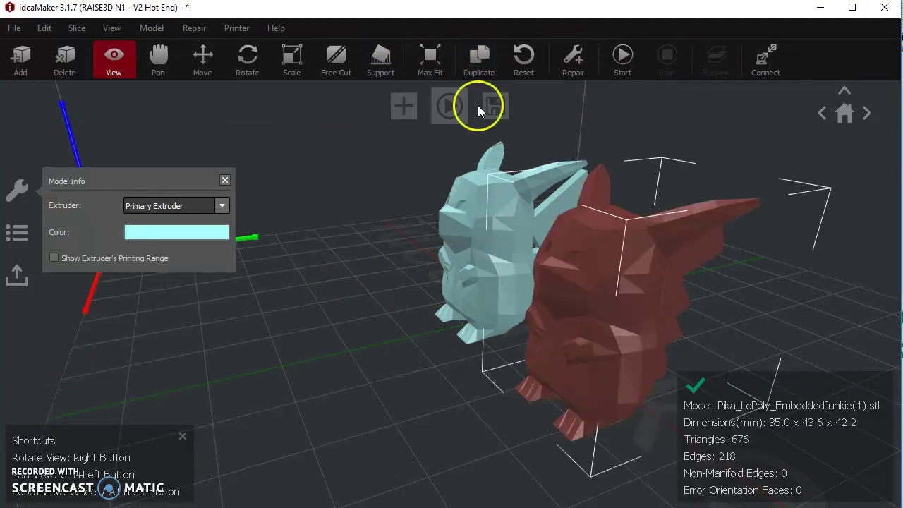
- Duplicate the original Pikachu model with the number of copies set to 1
{"action": "left_click", "coordinate": [459, 255]}
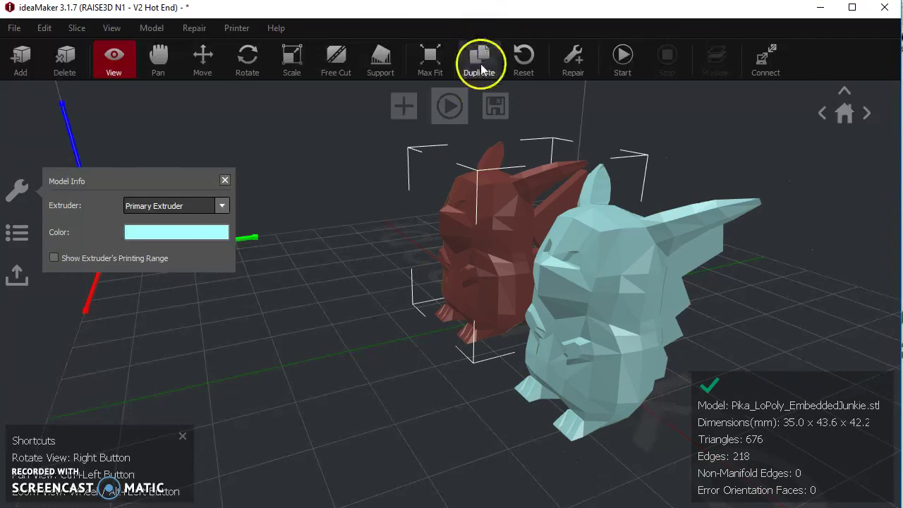
{"action": "left_click", "coordinate": [481, 64]}
{"action": "left_click", "coordinate": [492, 248]}
{"action": "left_click", "coordinate": [494, 254]}
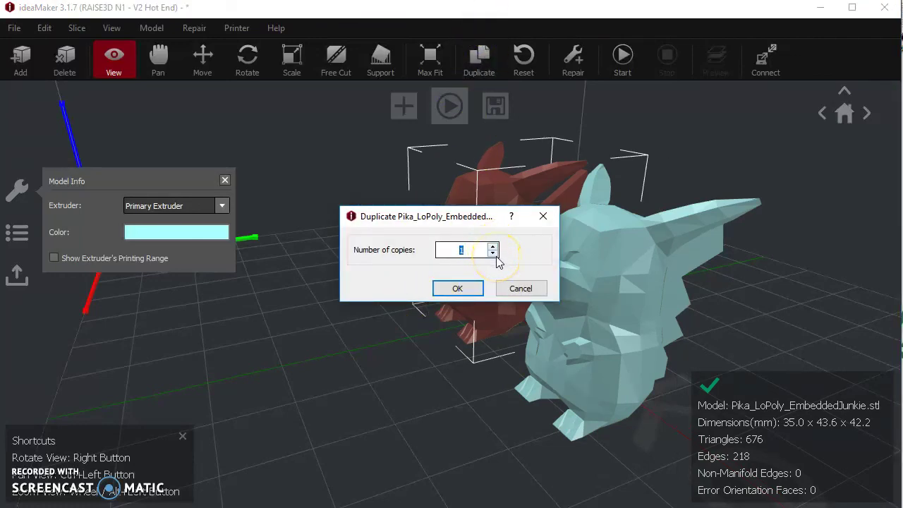
{"action": "left_click", "coordinate": [457, 288]}
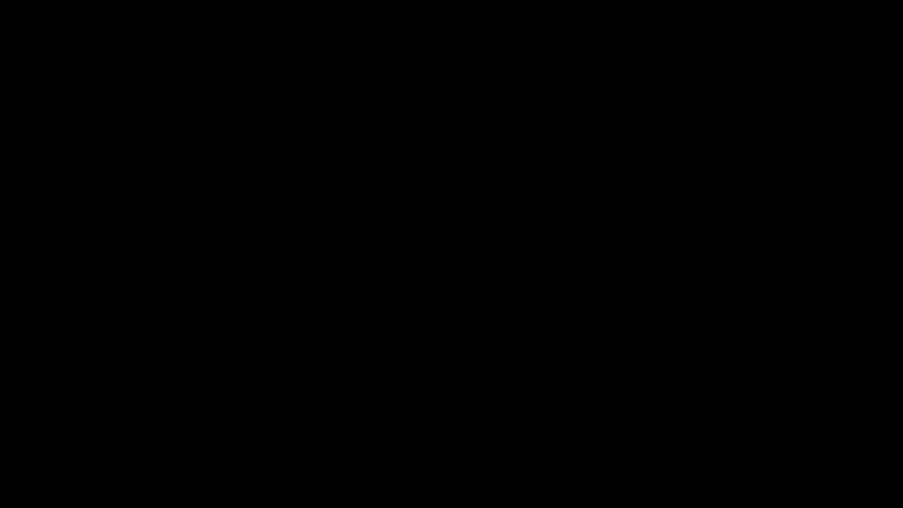